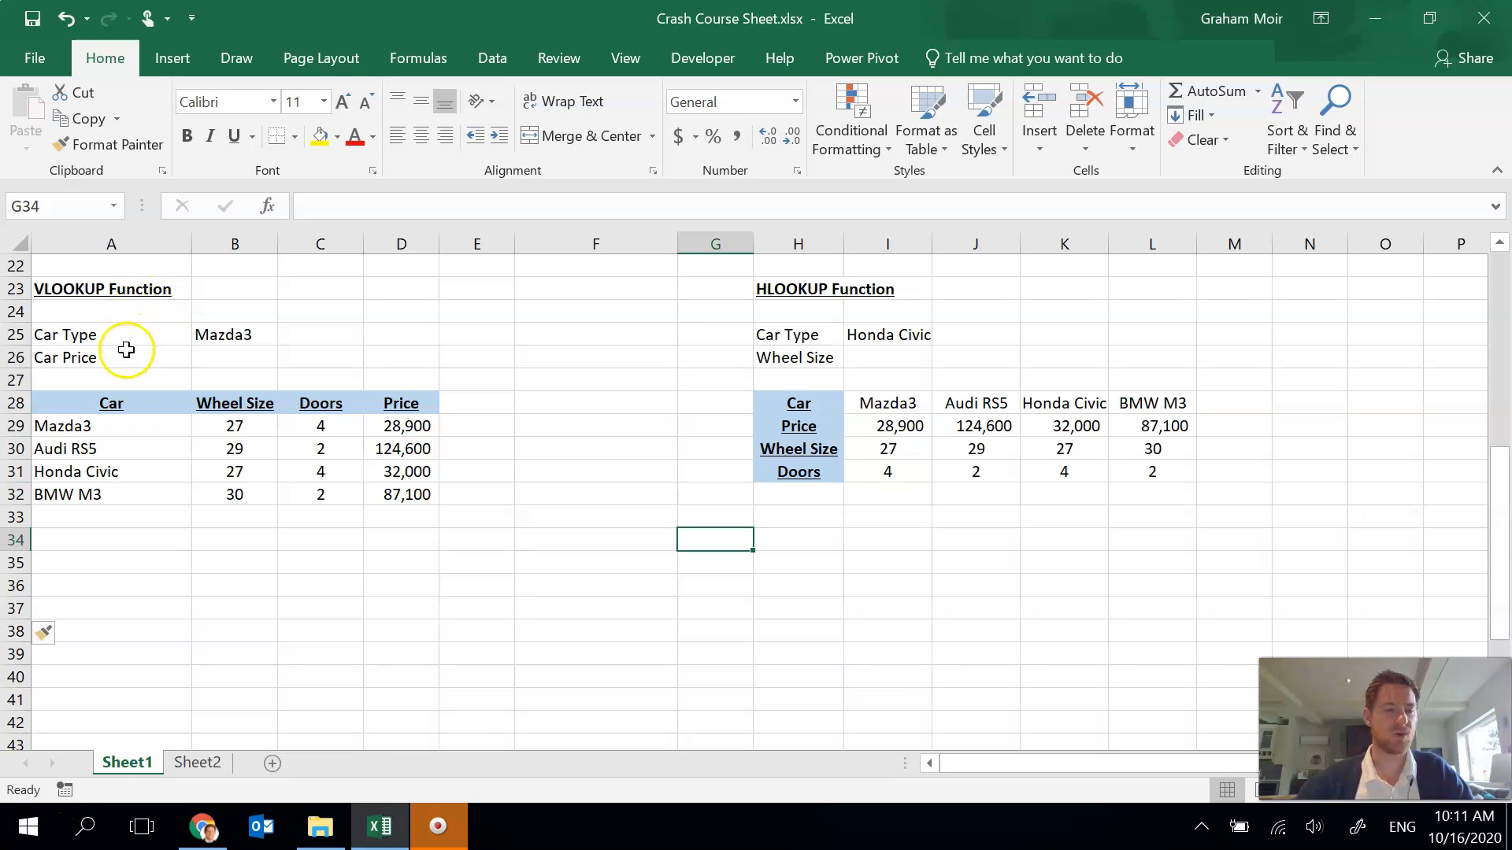
# Enter the formula =VLOOKUP(B25,A29:D32,4,FALSE) in B26 to look up the car price by exact match
pyautogui.click(211, 356)
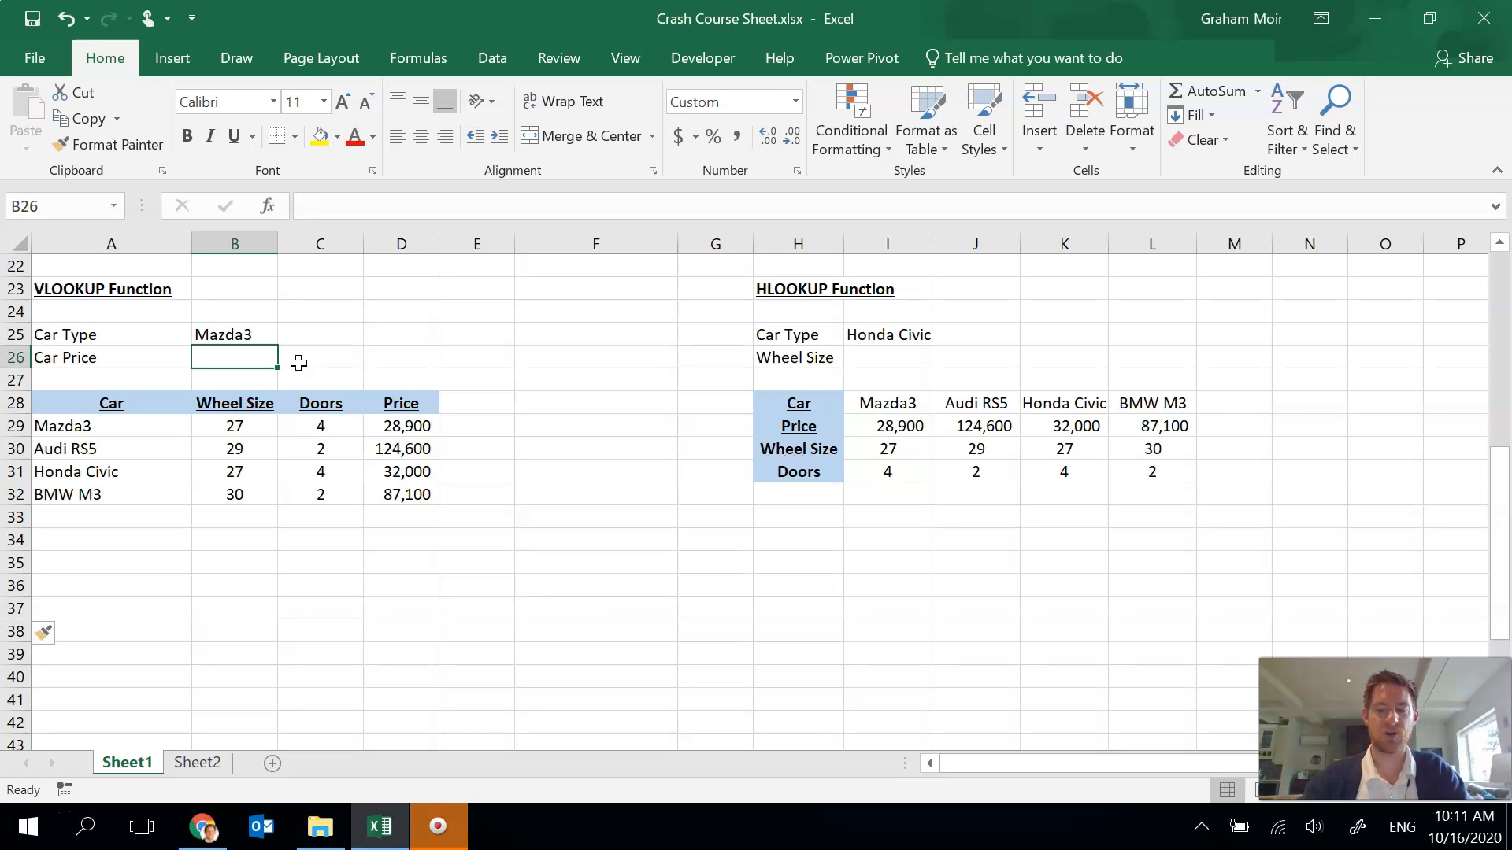
pyautogui.write('=')
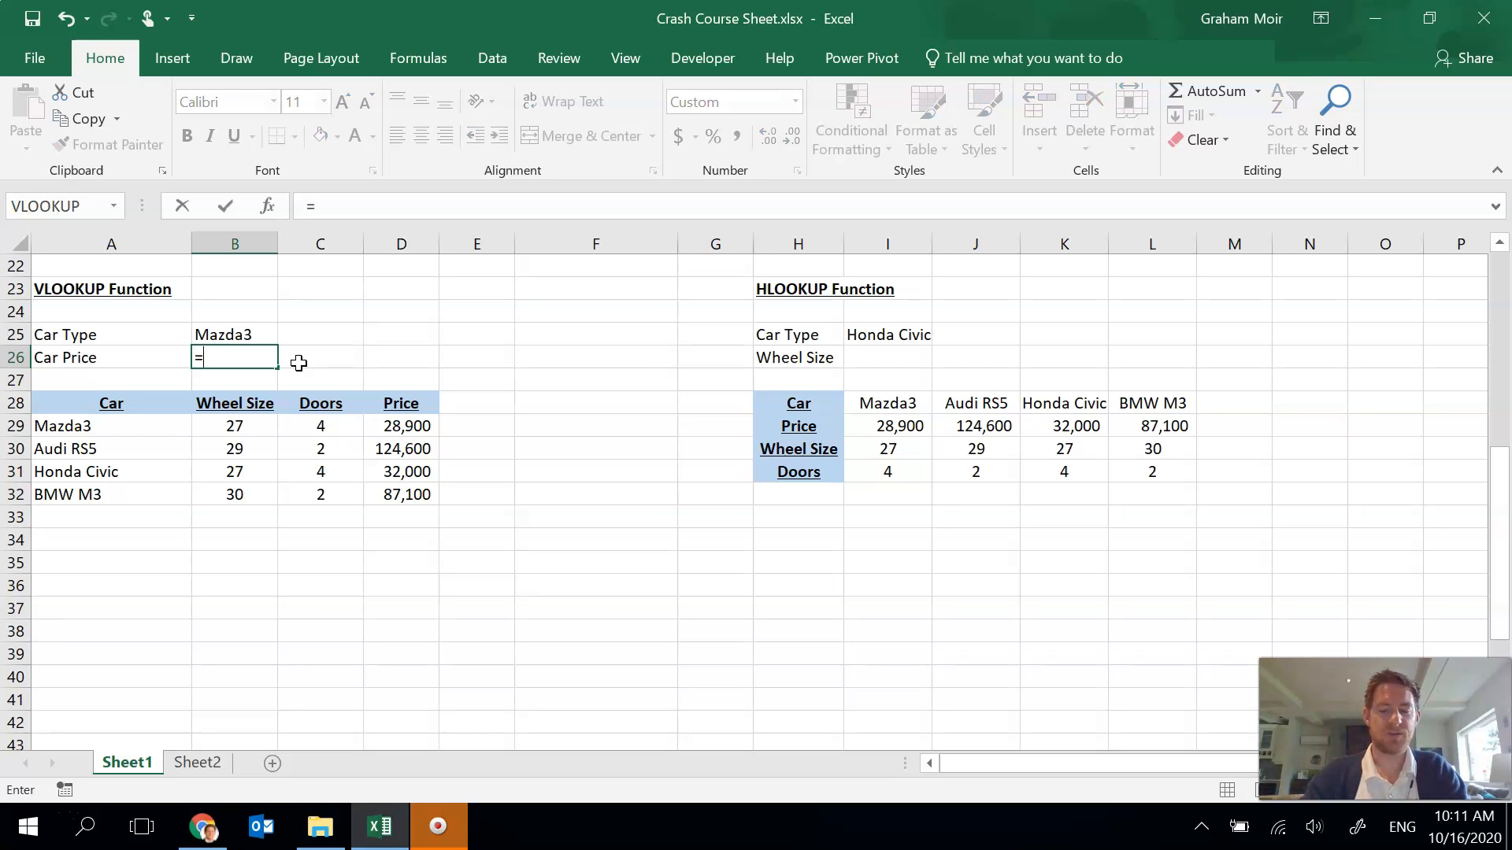
pyautogui.write('VLOOK')
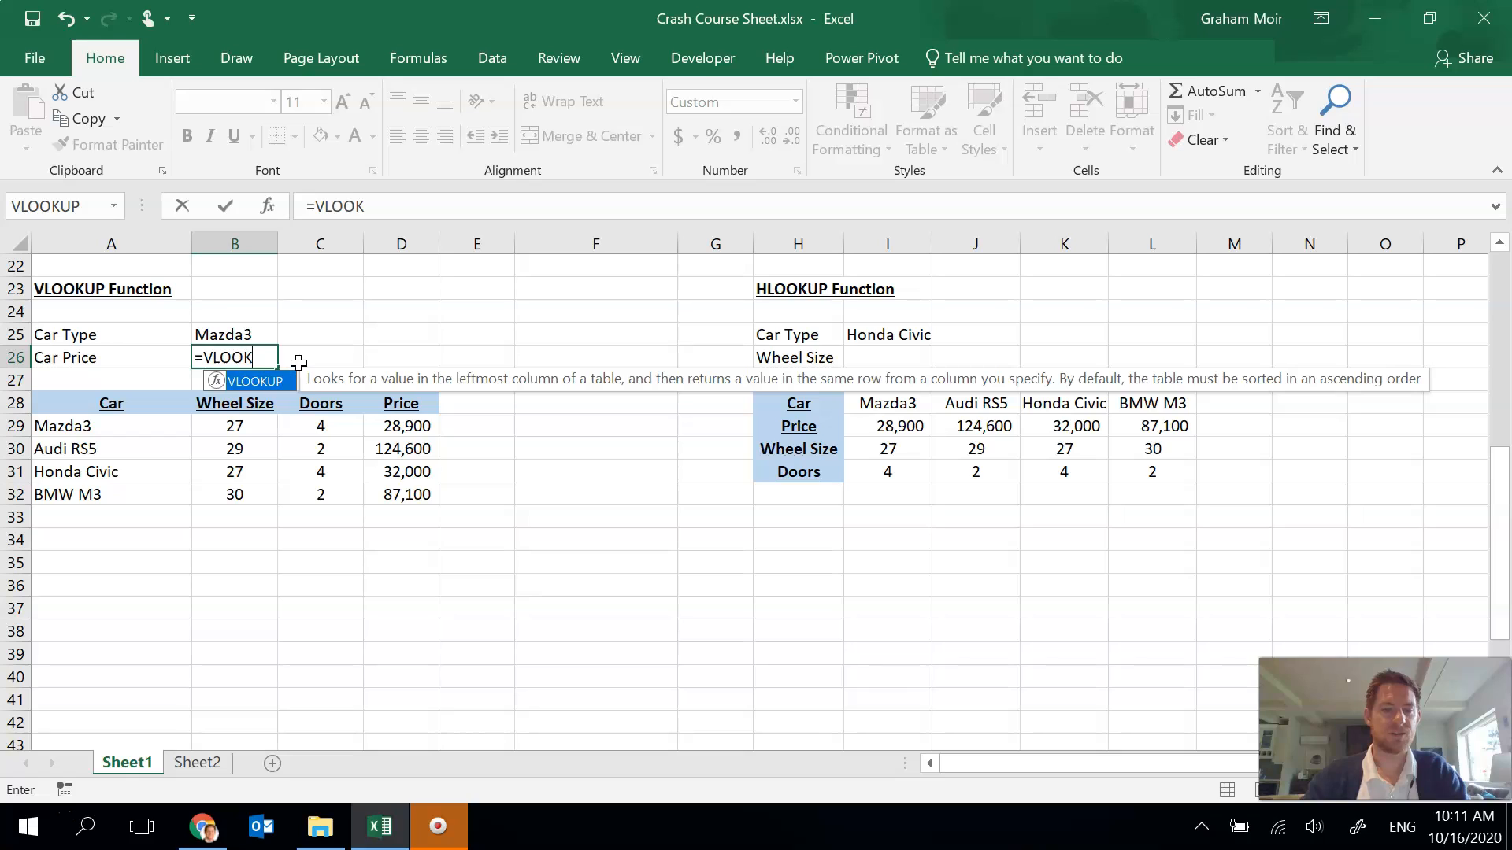
pyautogui.write('UP(')
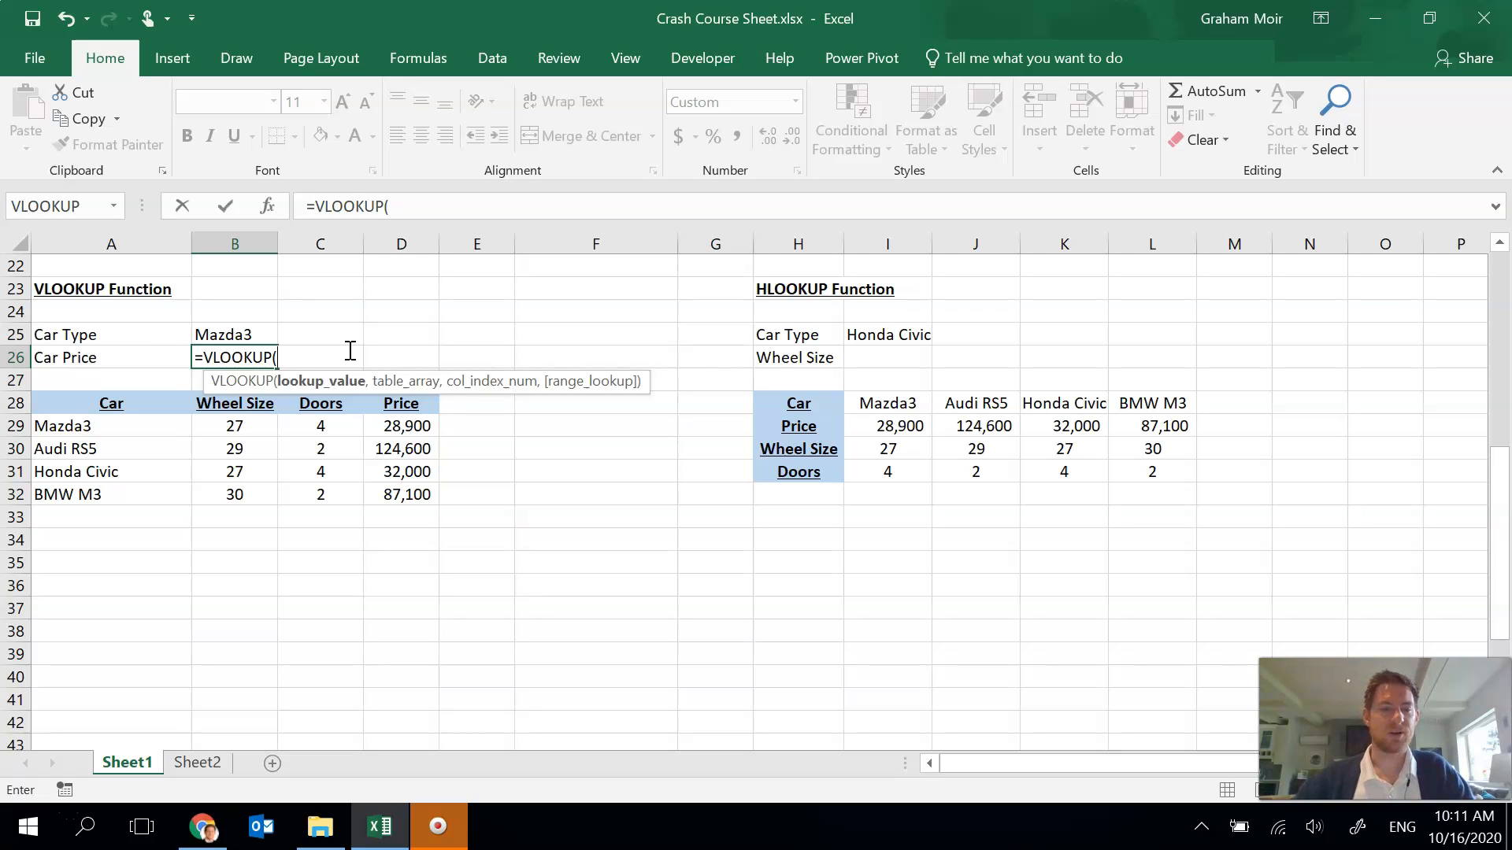
pyautogui.click(235, 333)
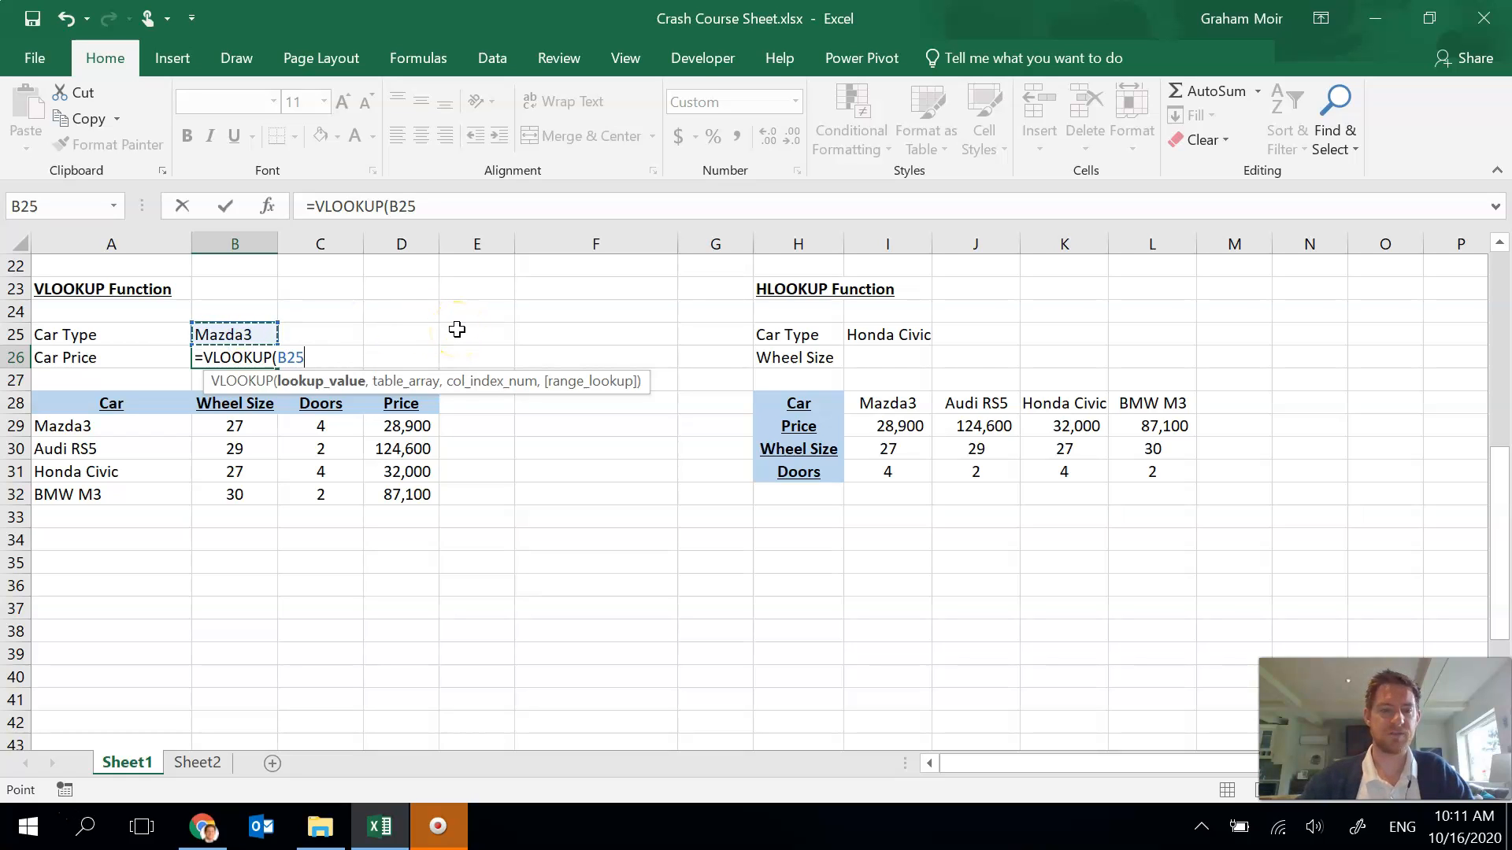
pyautogui.write(',')
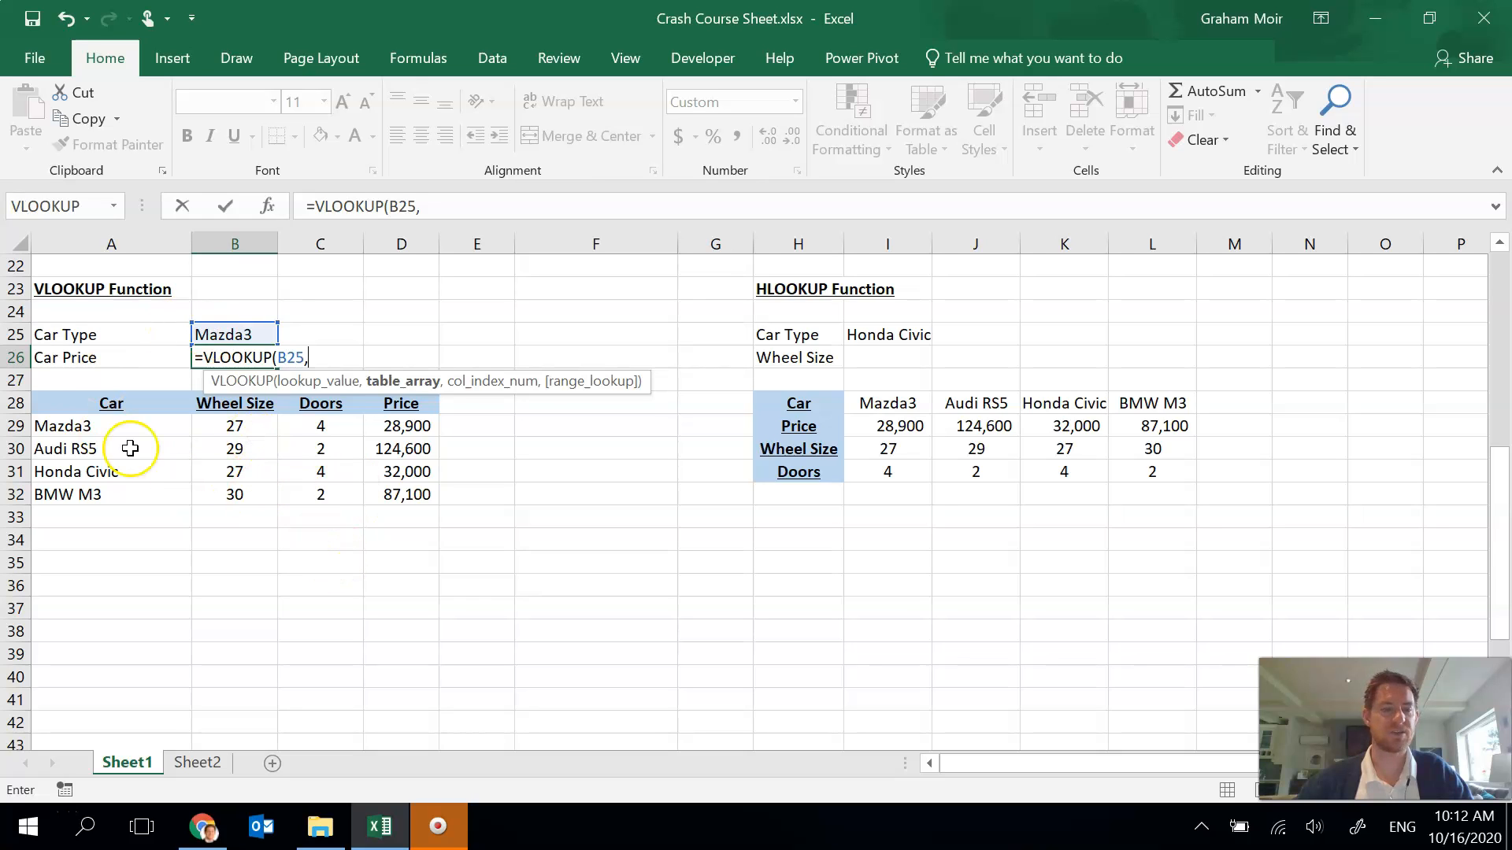
pyautogui.moveTo(62, 423); pyautogui.dragTo(404, 485)
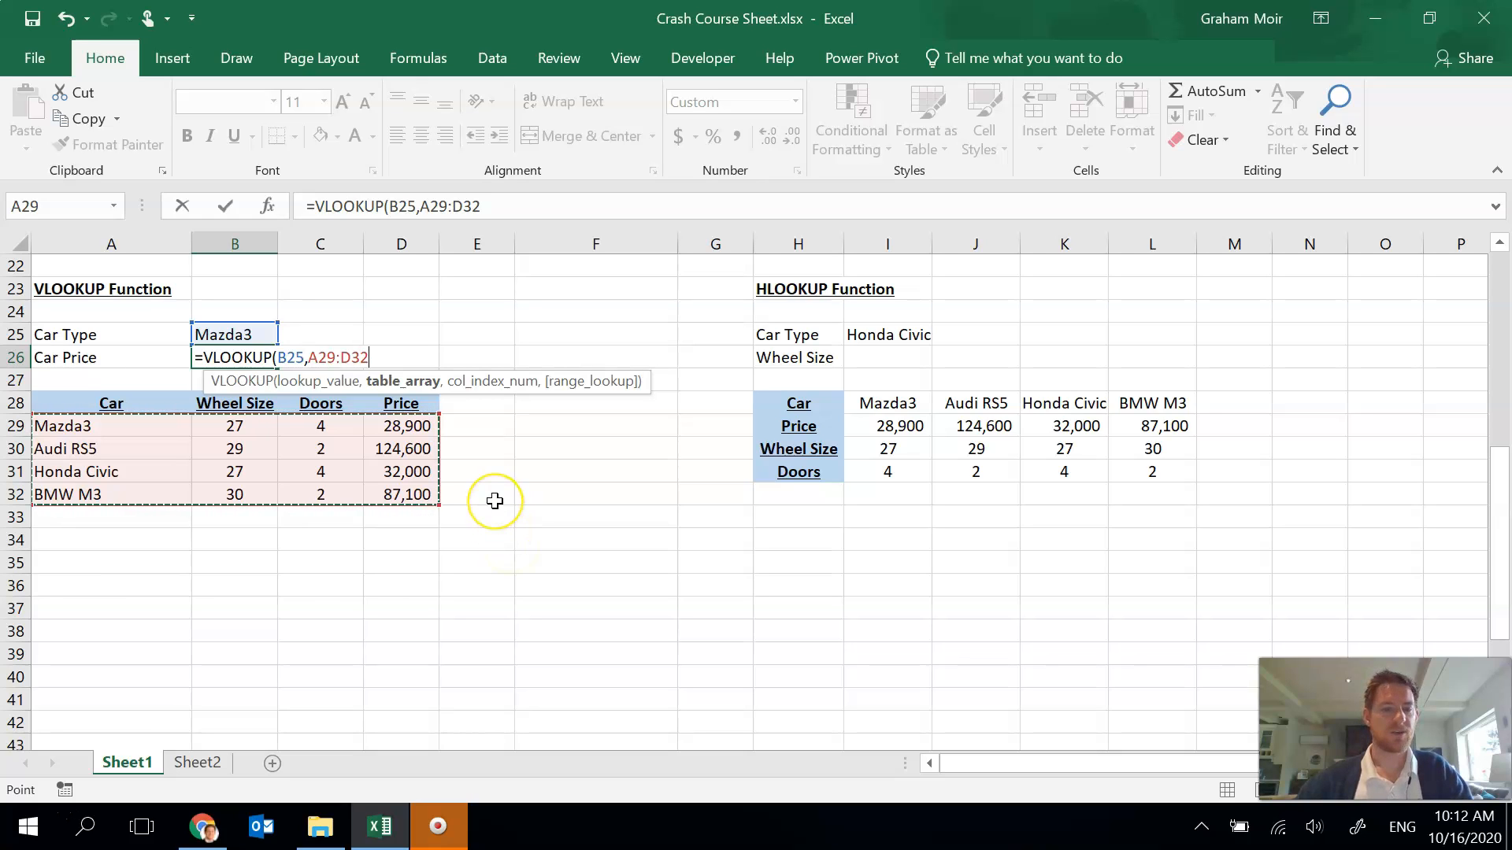
pyautogui.write(',')
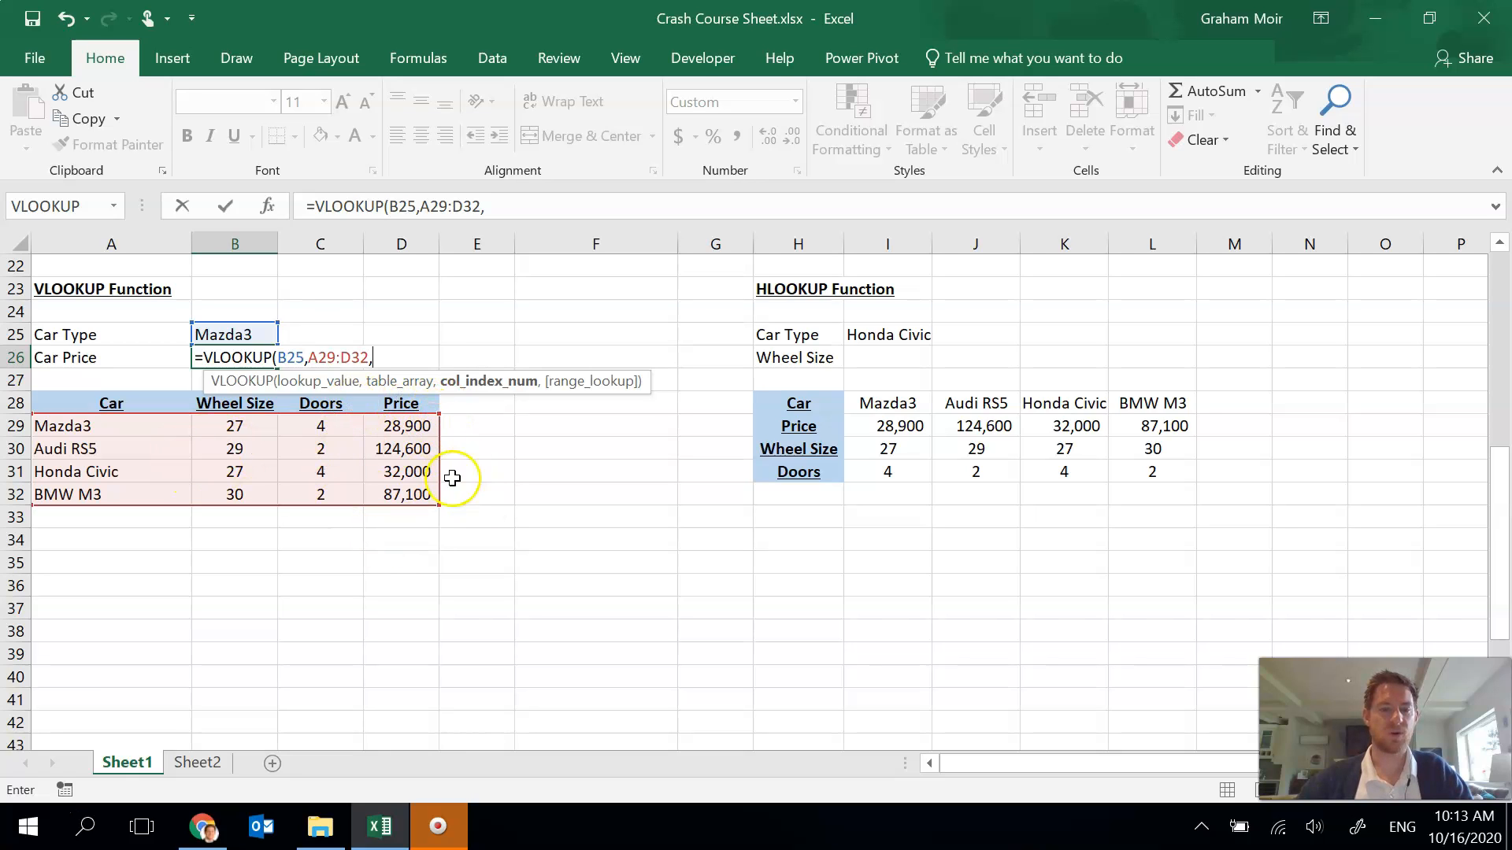
pyautogui.write('4')
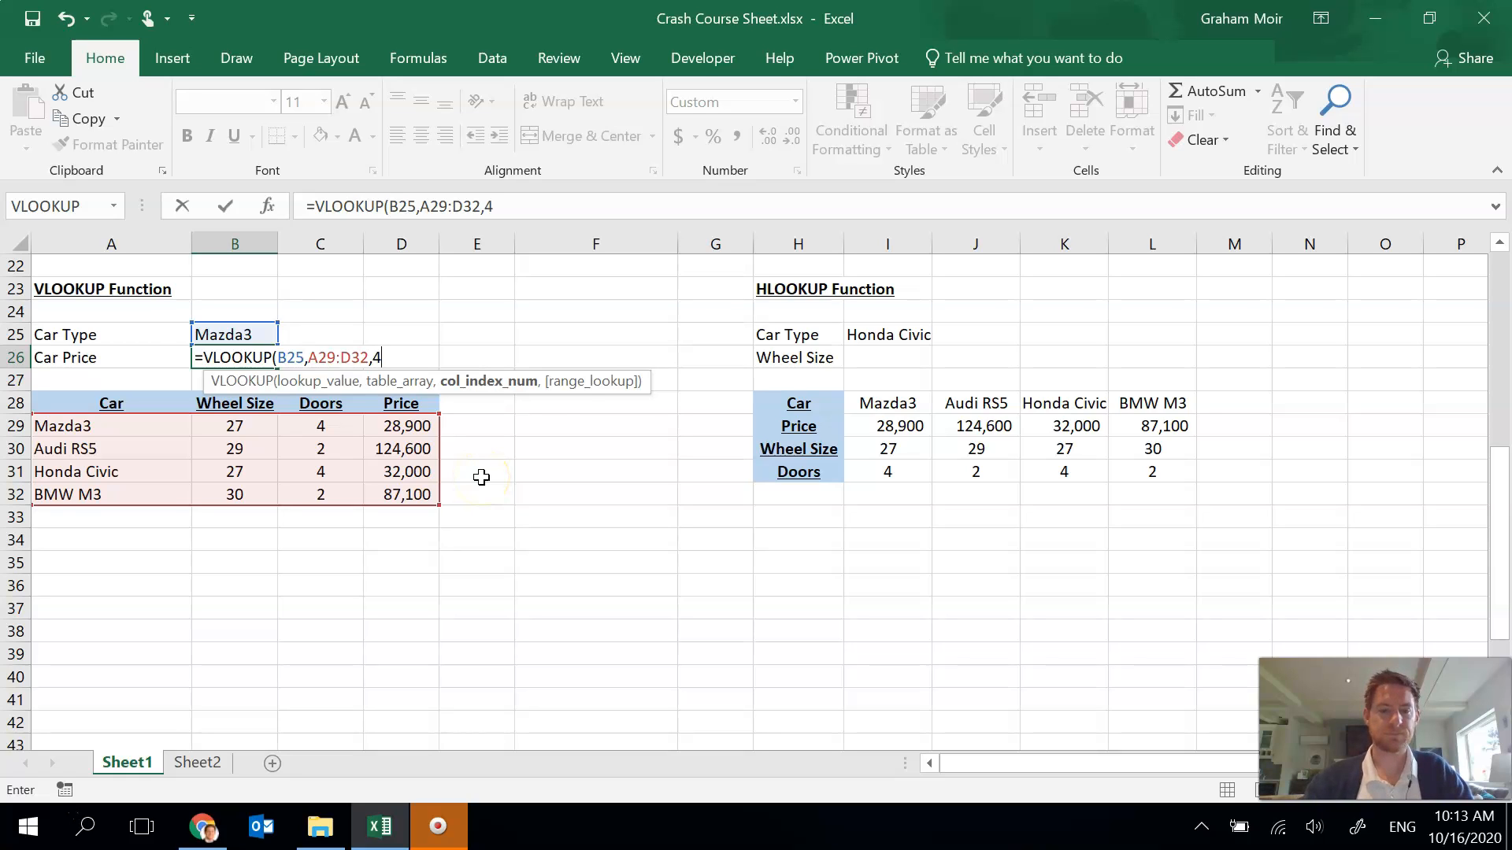
pyautogui.write(',')
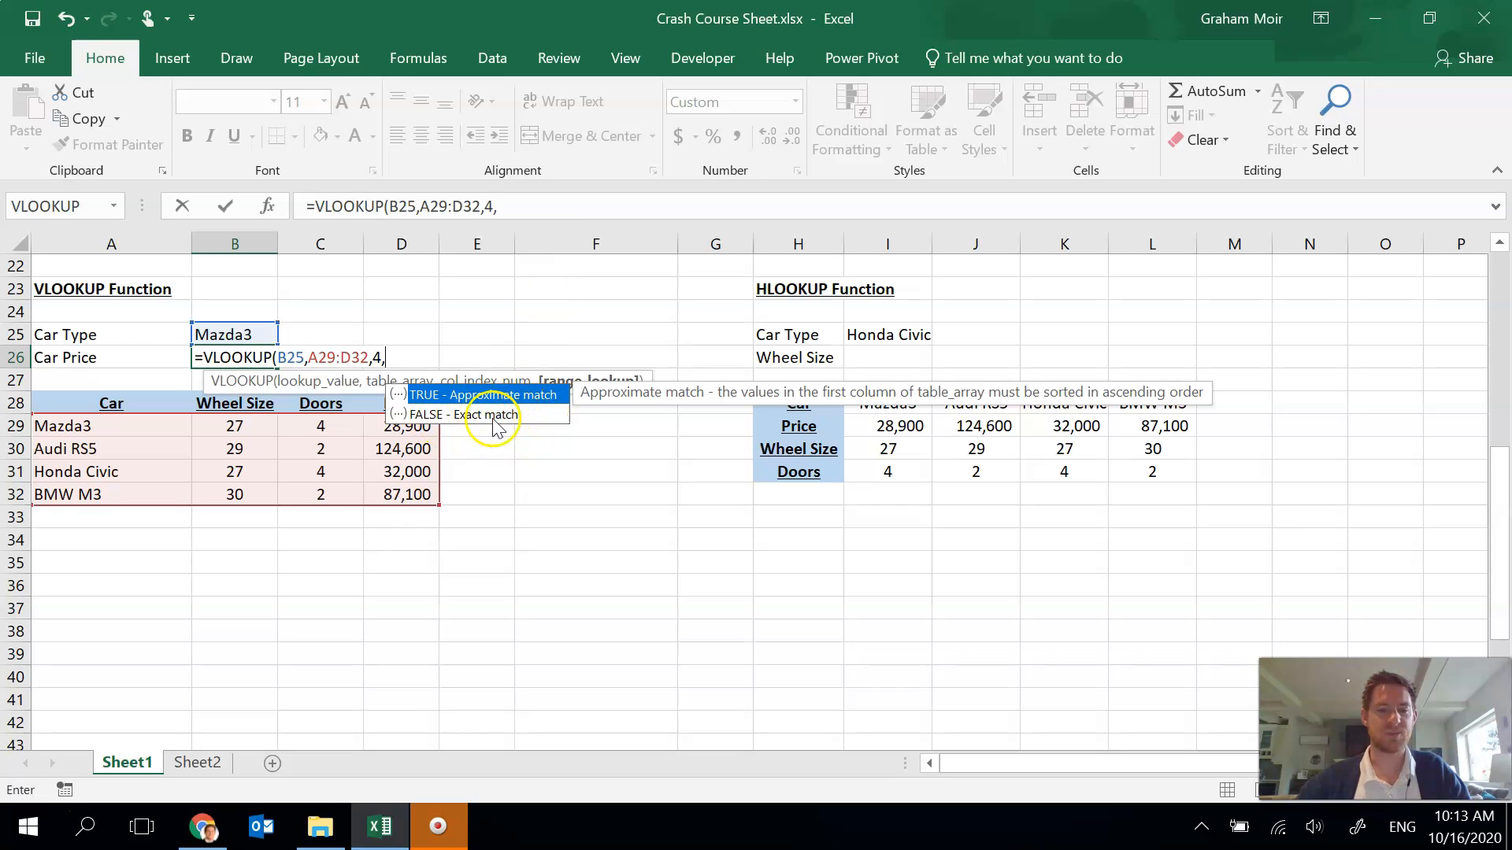
pyautogui.write('FA')
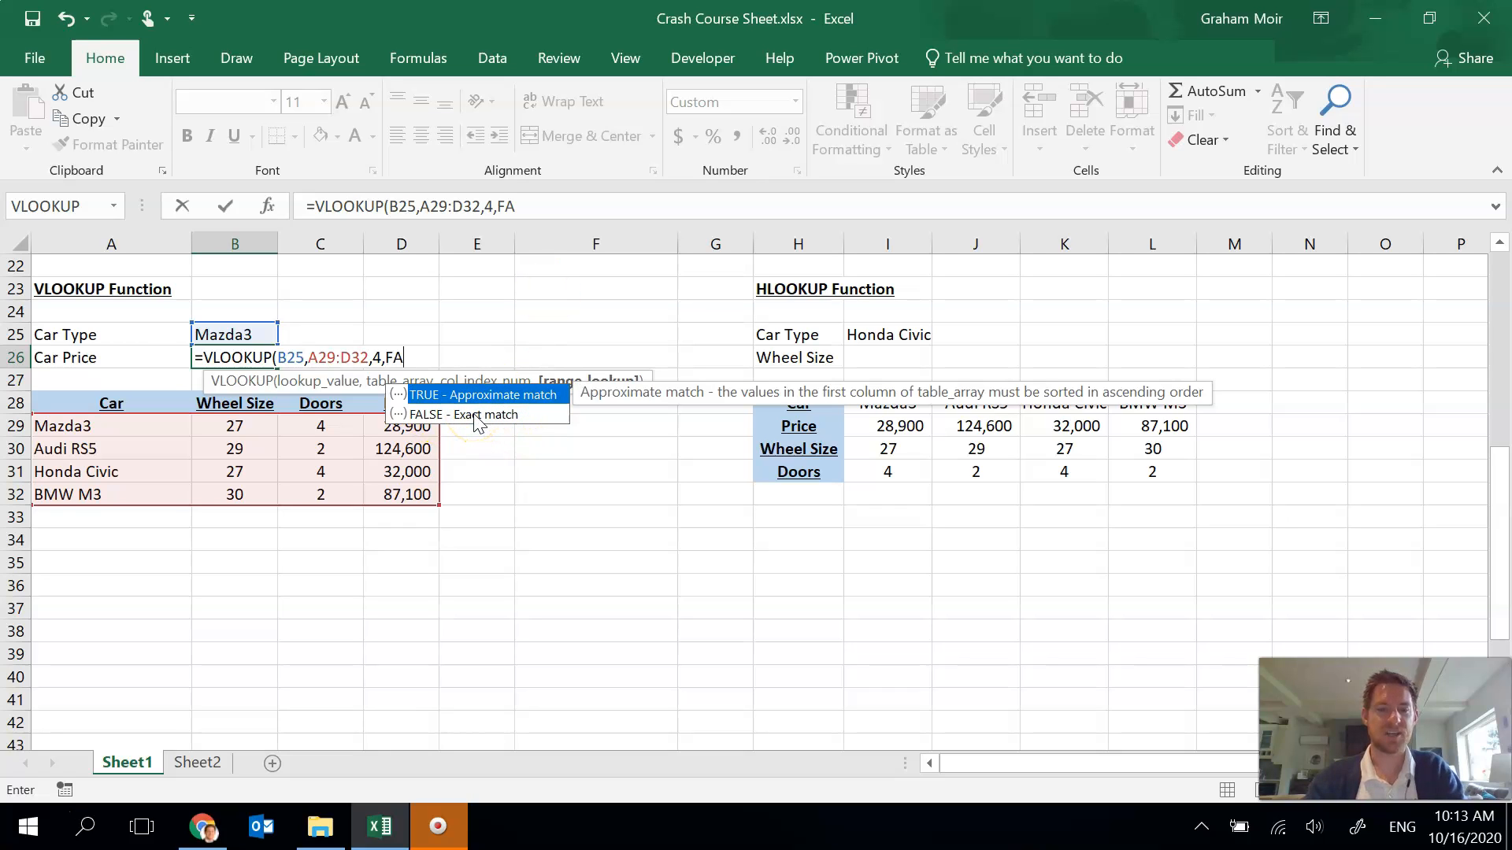
pyautogui.write('LSE)')
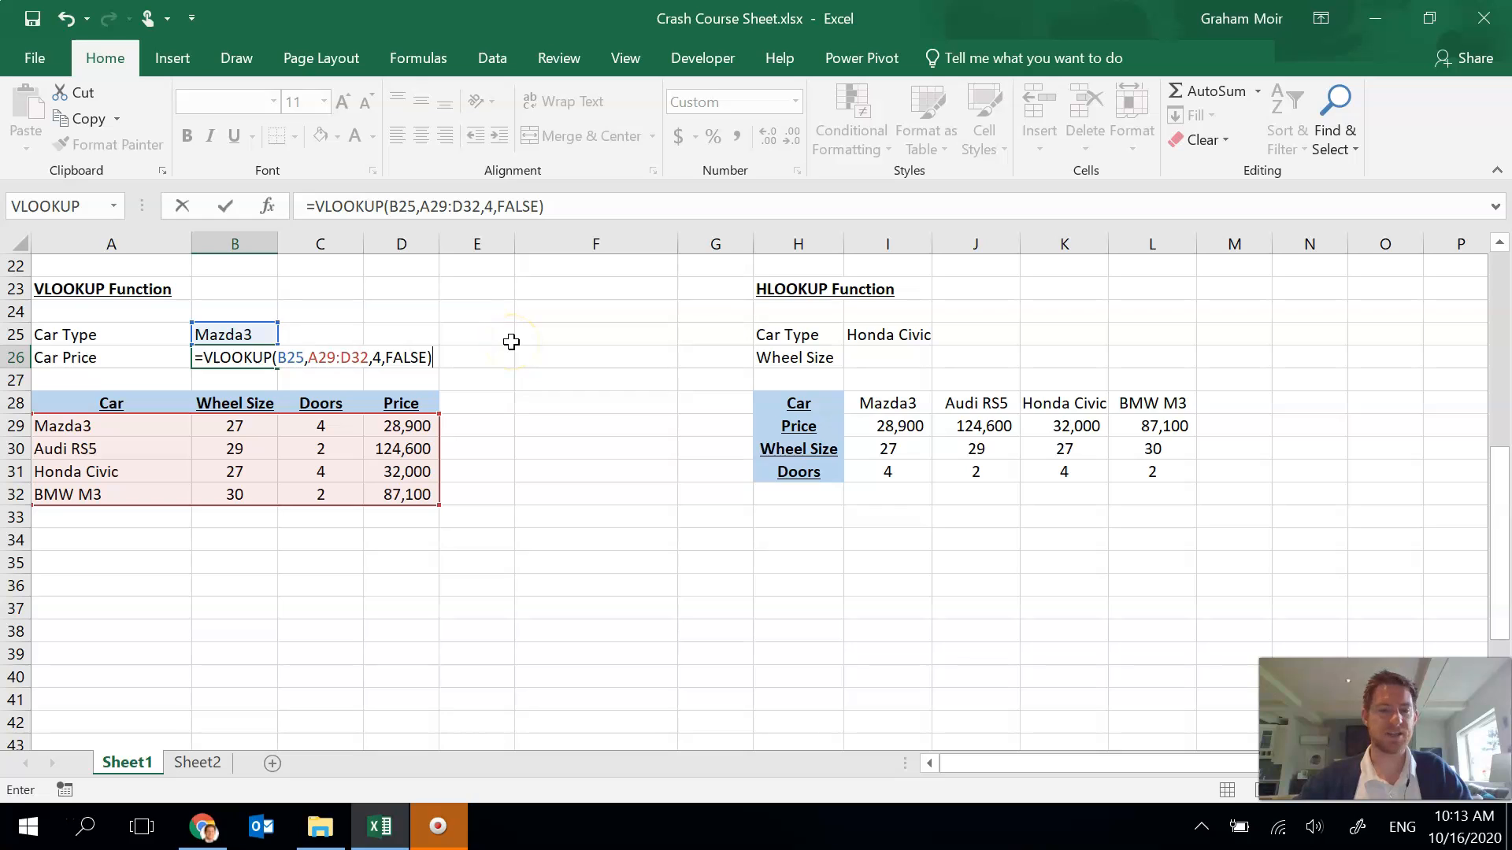
pyautogui.press('Return')
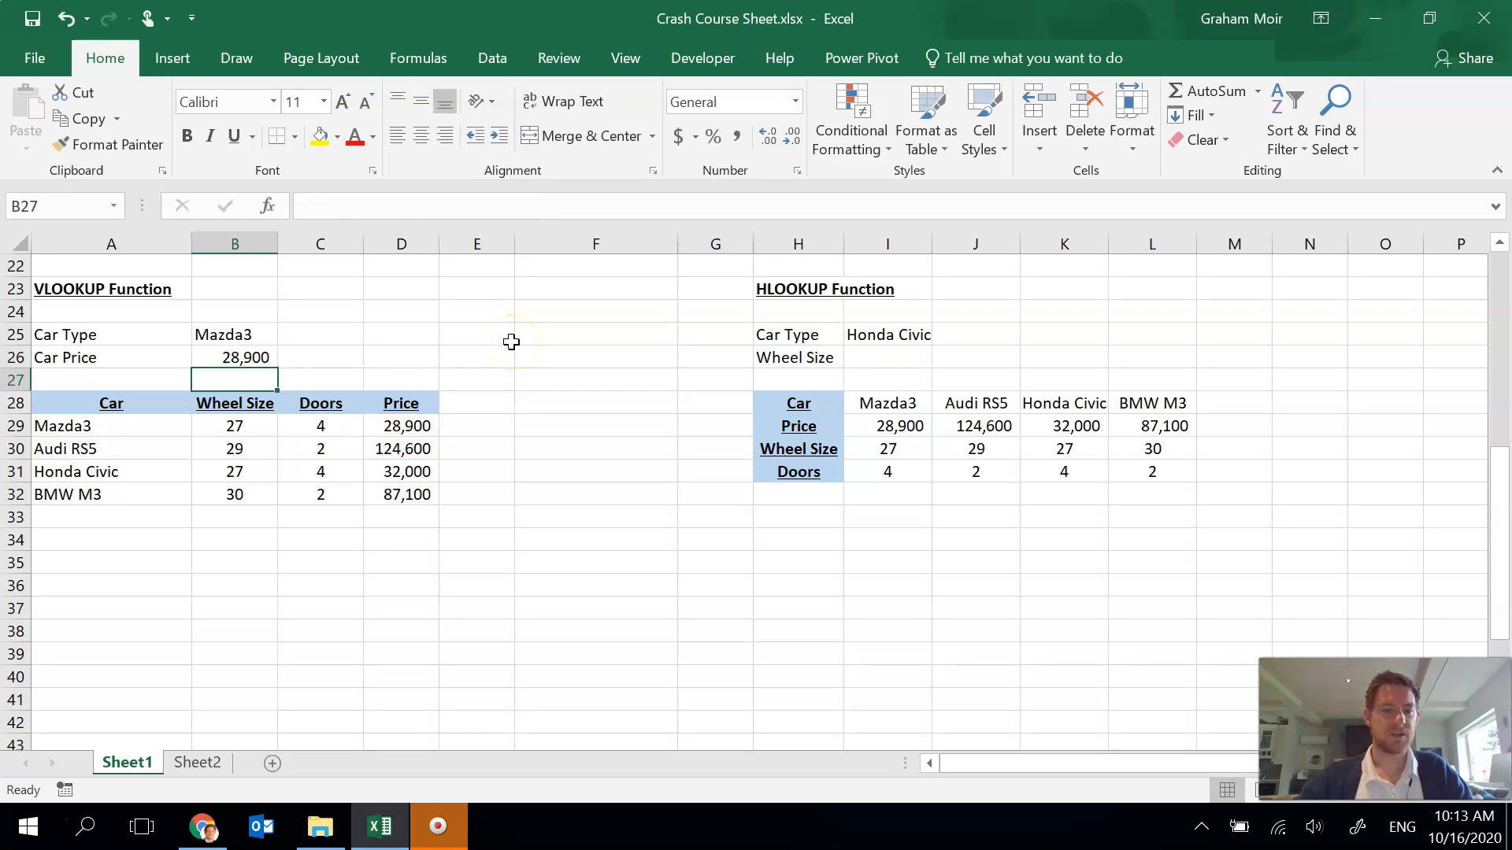
# Check the looked-up price in B26 against the table's price in D29, and change the car type in B25 to Honda Civic
pyautogui.click(203, 356)
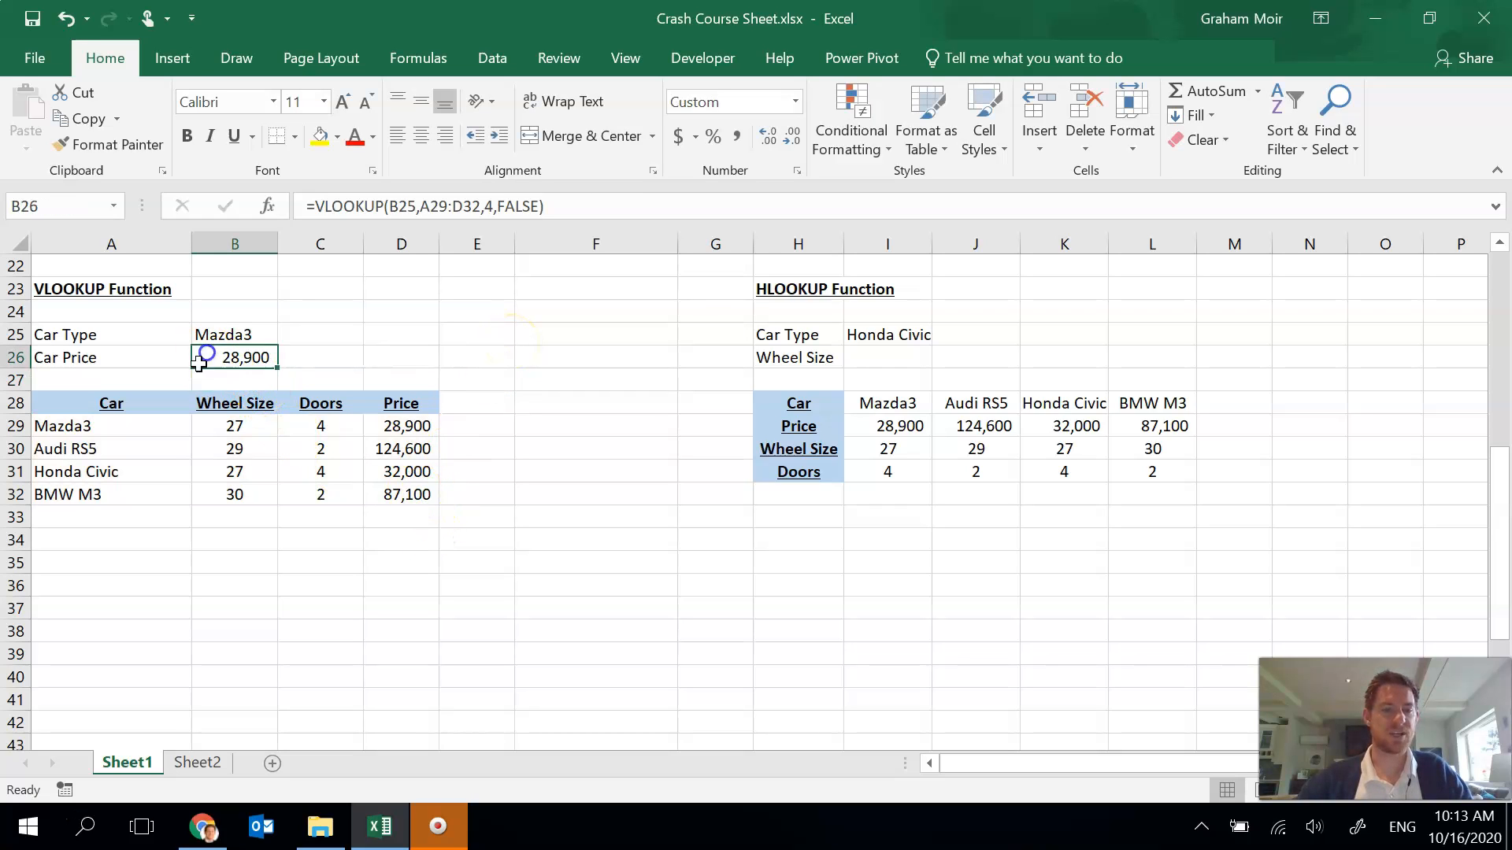
pyautogui.click(408, 431)
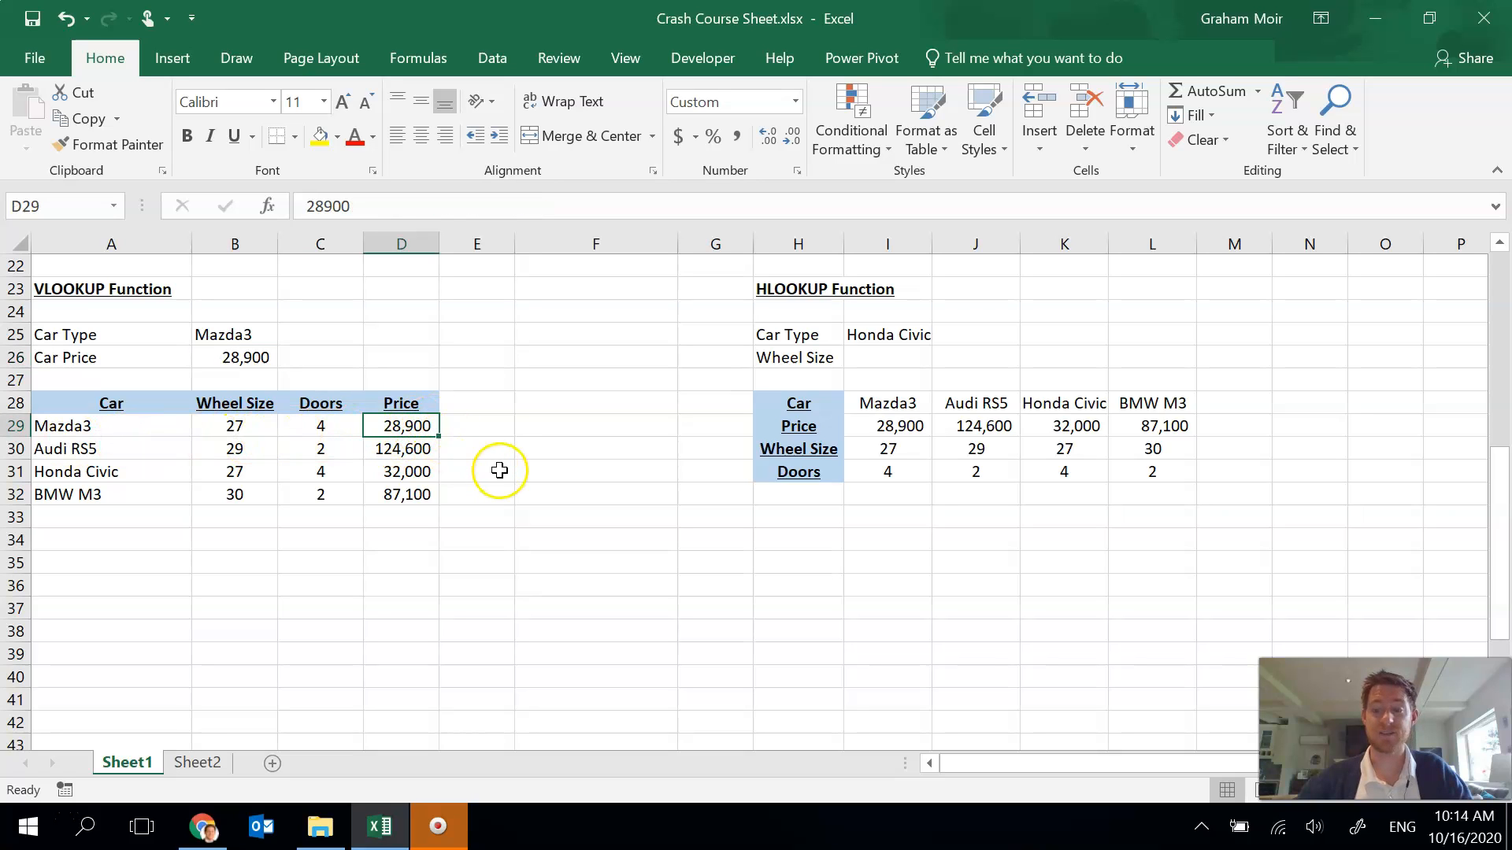
pyautogui.click(218, 344)
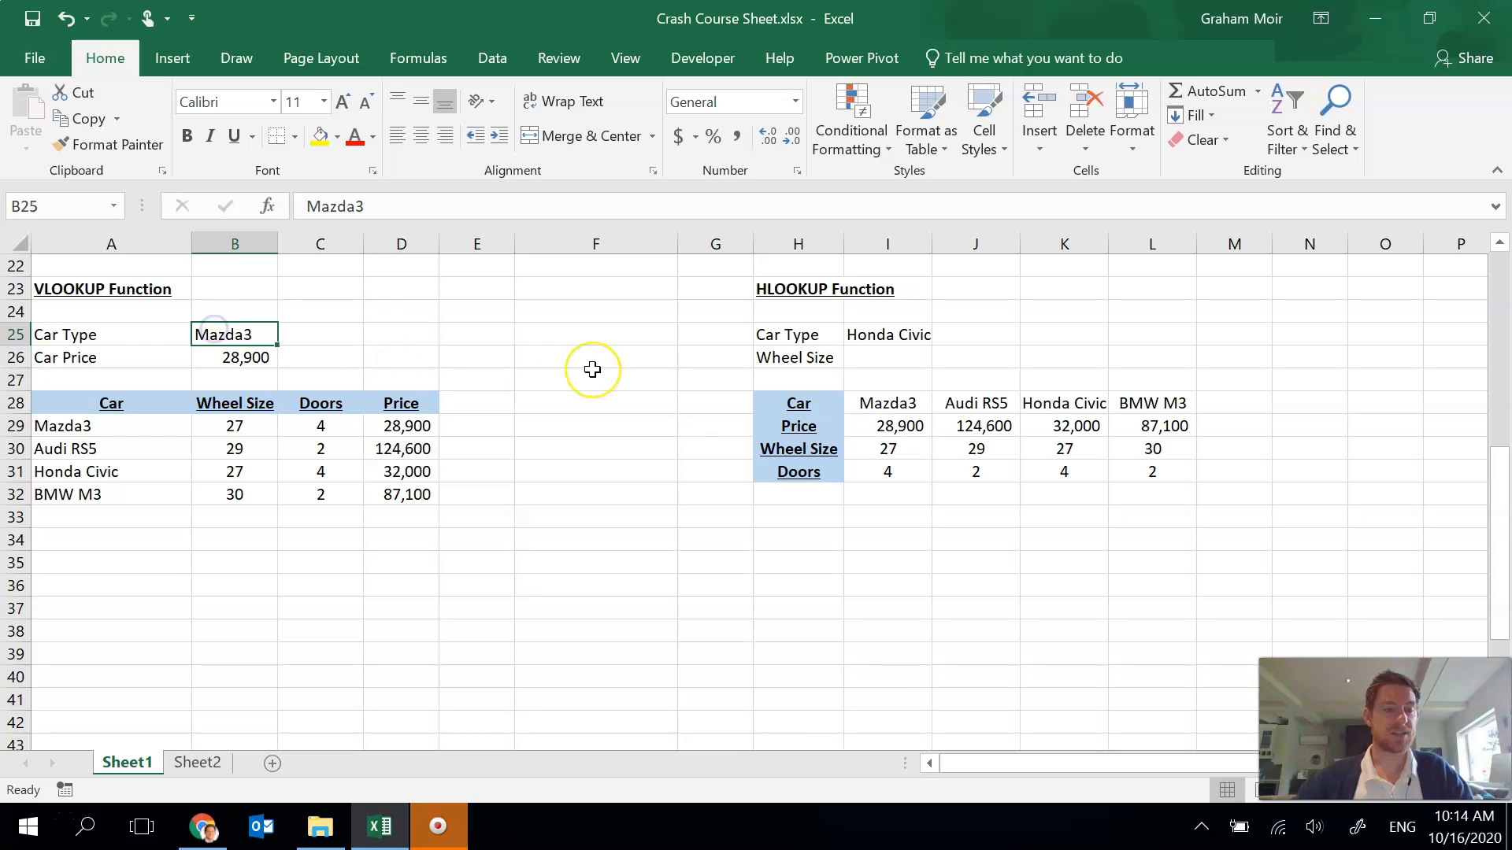
pyautogui.write('Honda Civic')
pyautogui.press('Return')
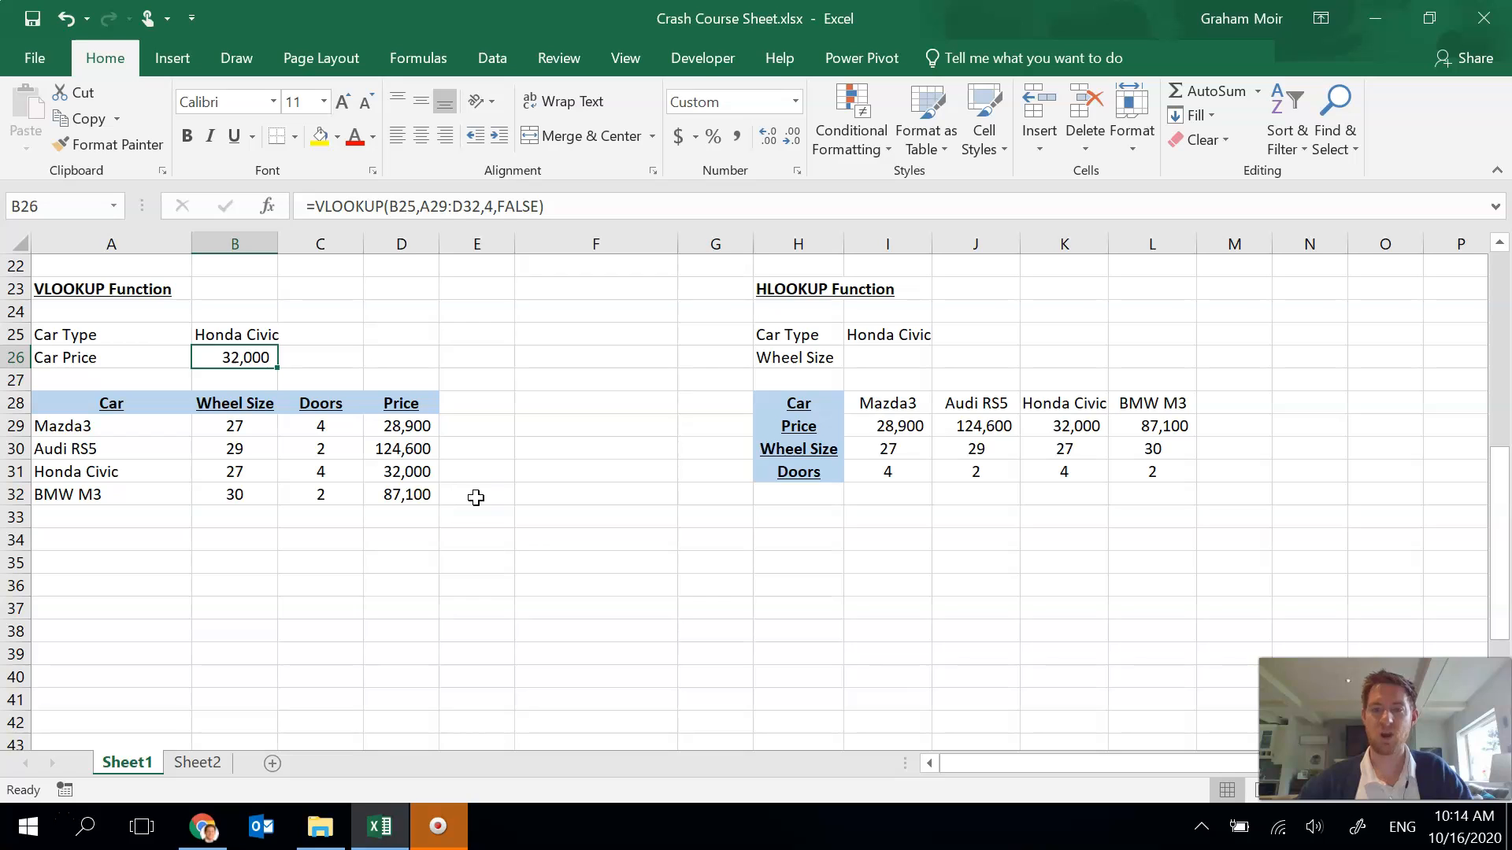
pyautogui.click(666, 362)
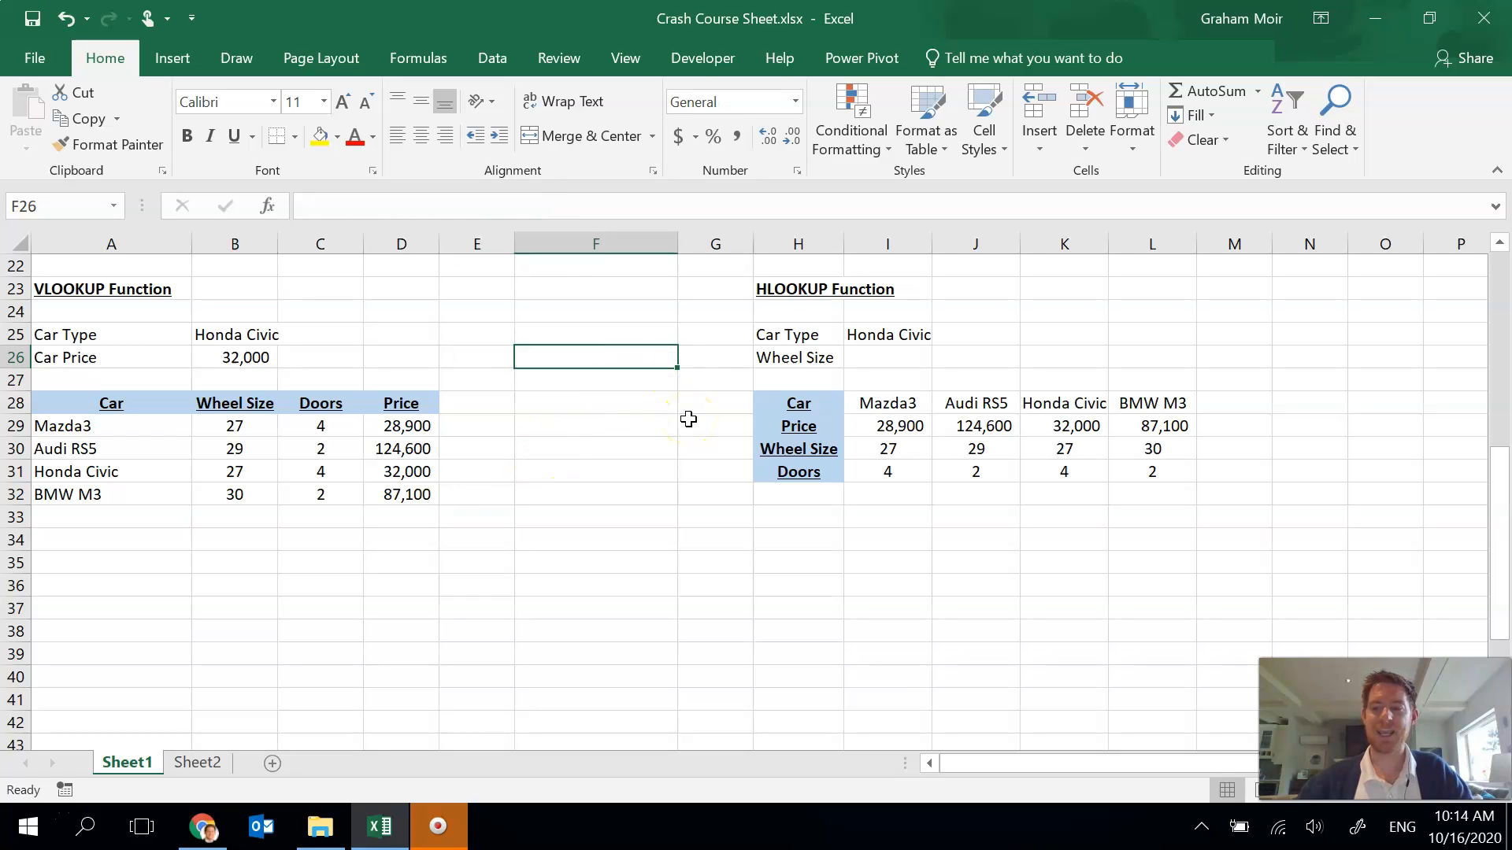
# Enter the formula =HLOOKUP(I25,I28:L31,3,FALSE) in I26 to look up the wheel size by exact match
pyautogui.click(886, 359)
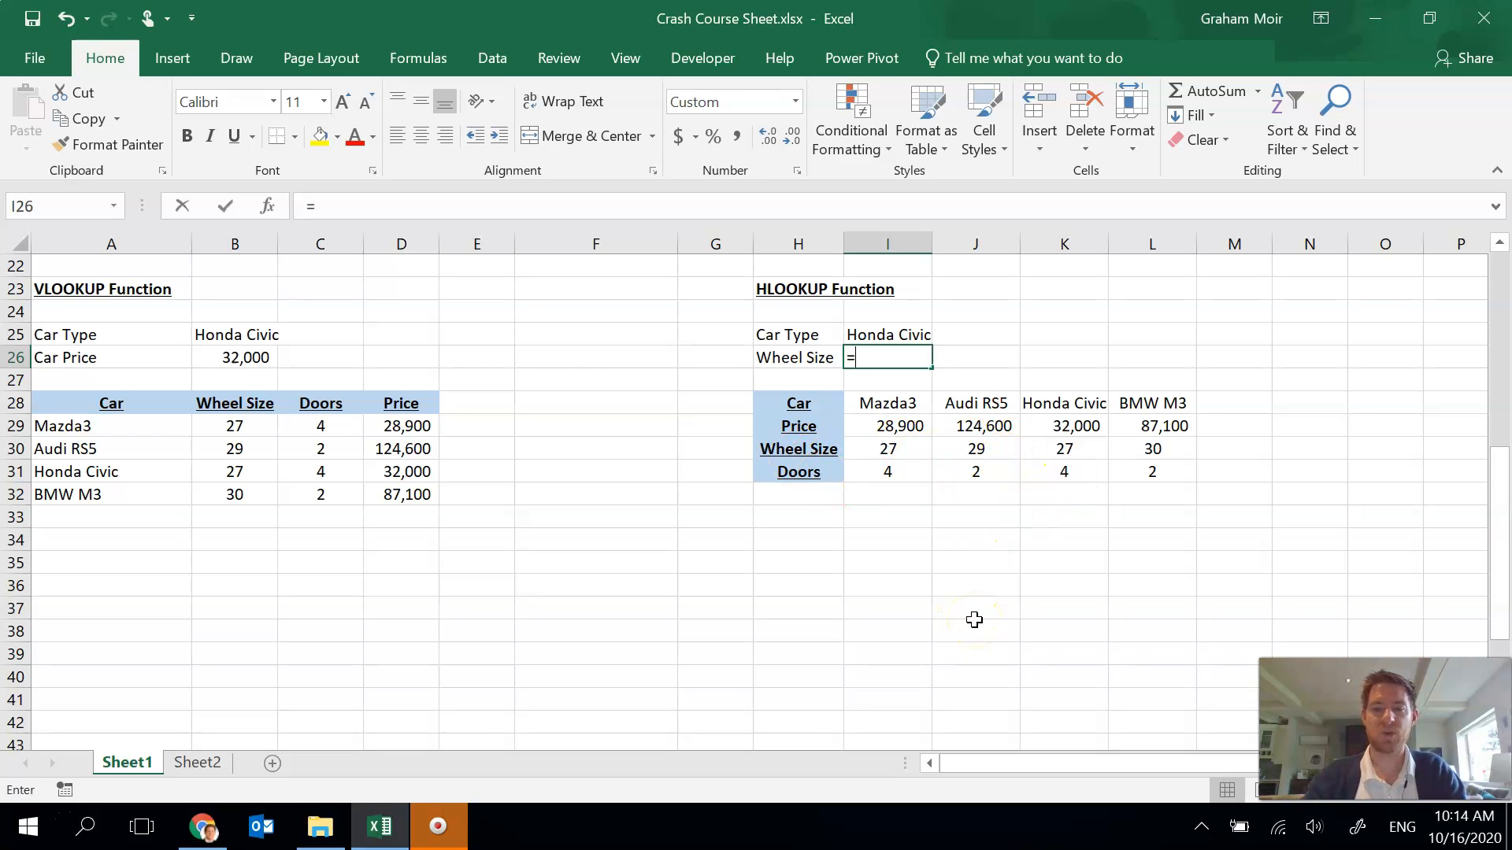
pyautogui.write('HL')
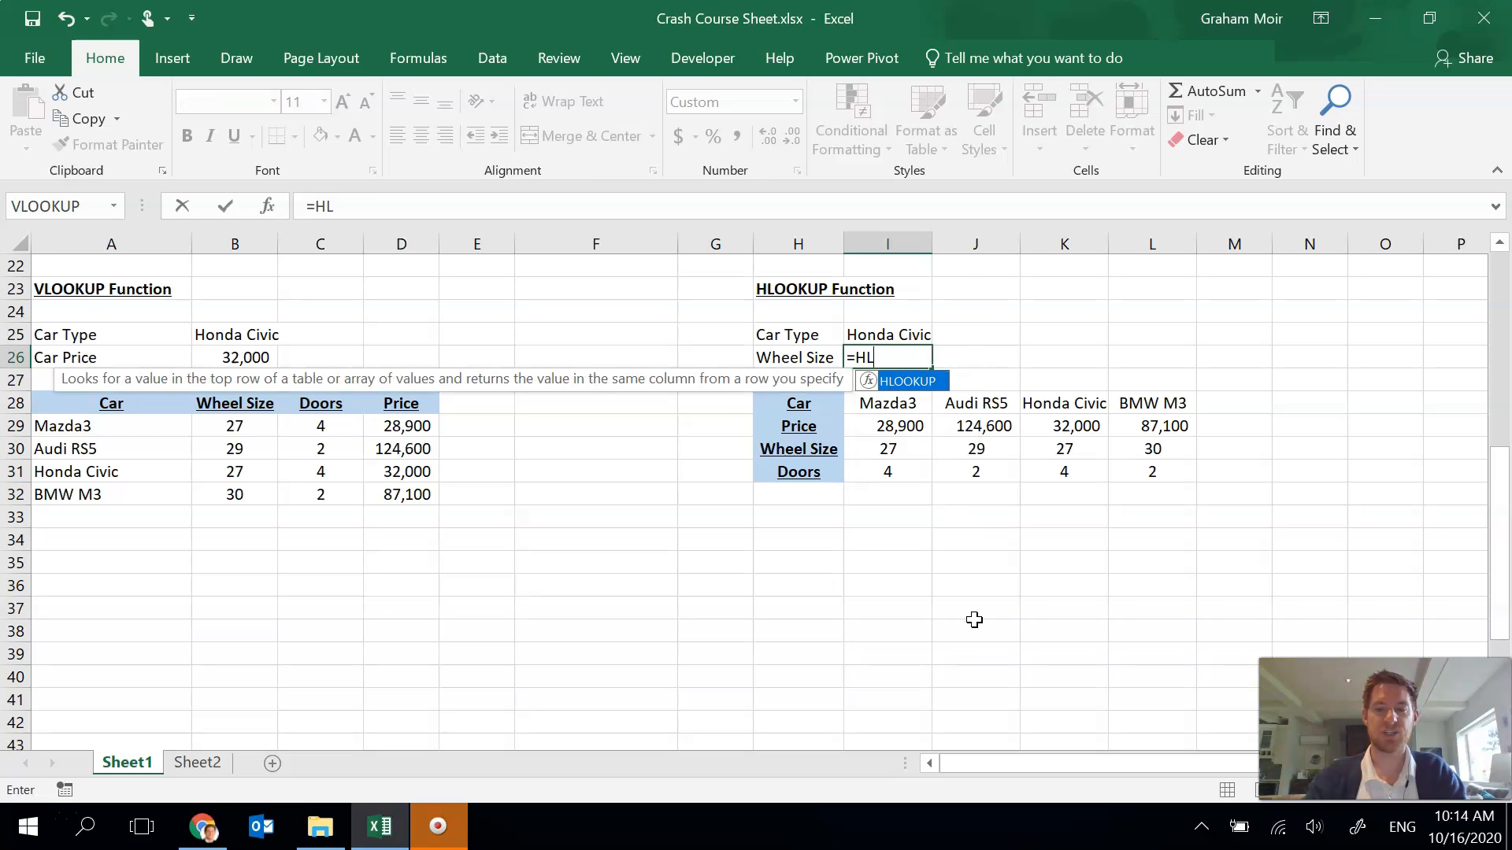
pyautogui.write('OOKUP(')
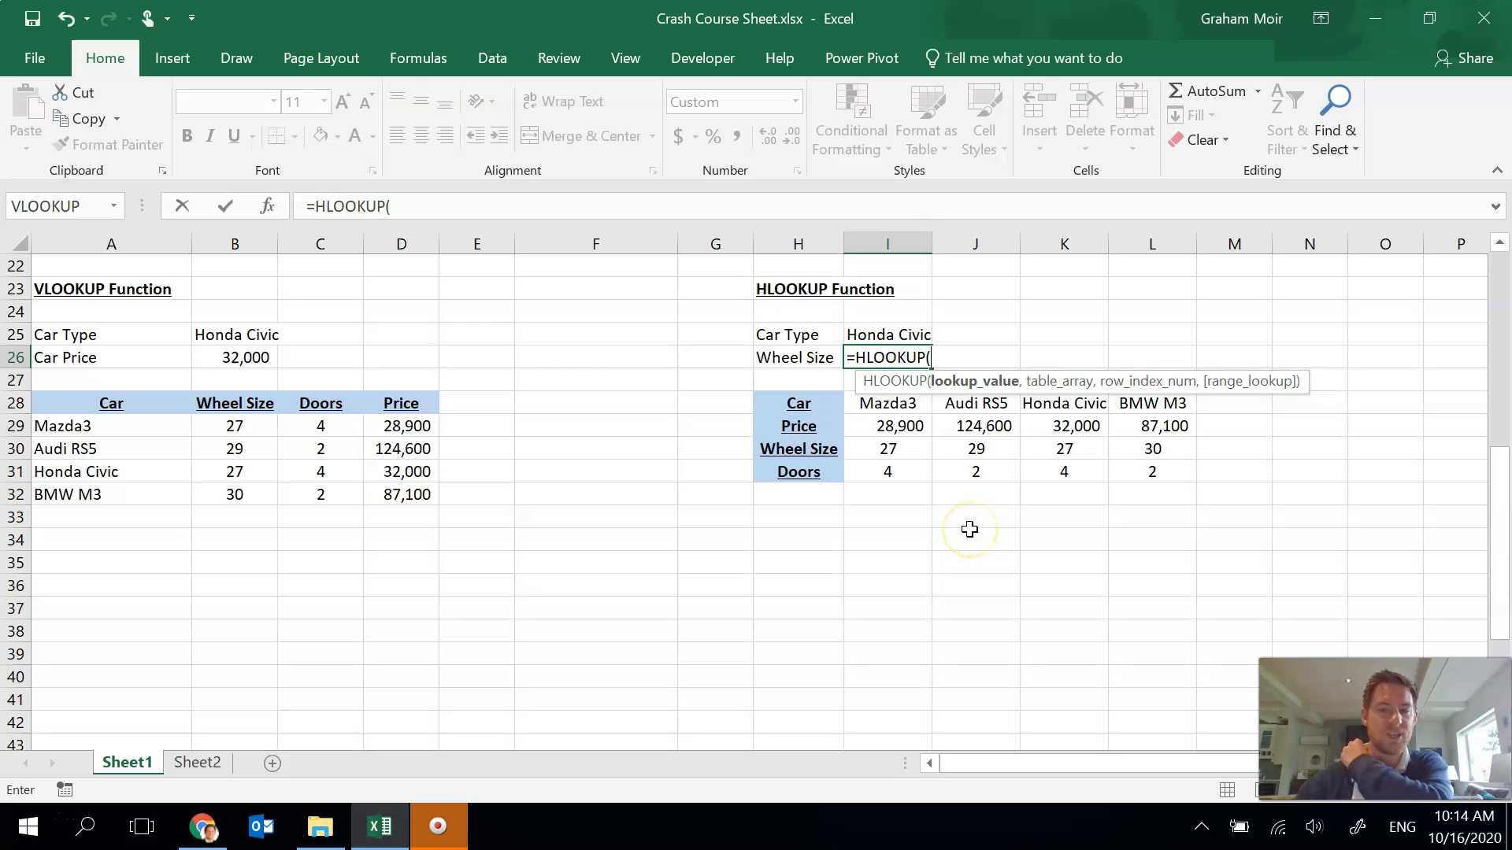
pyautogui.click(907, 335)
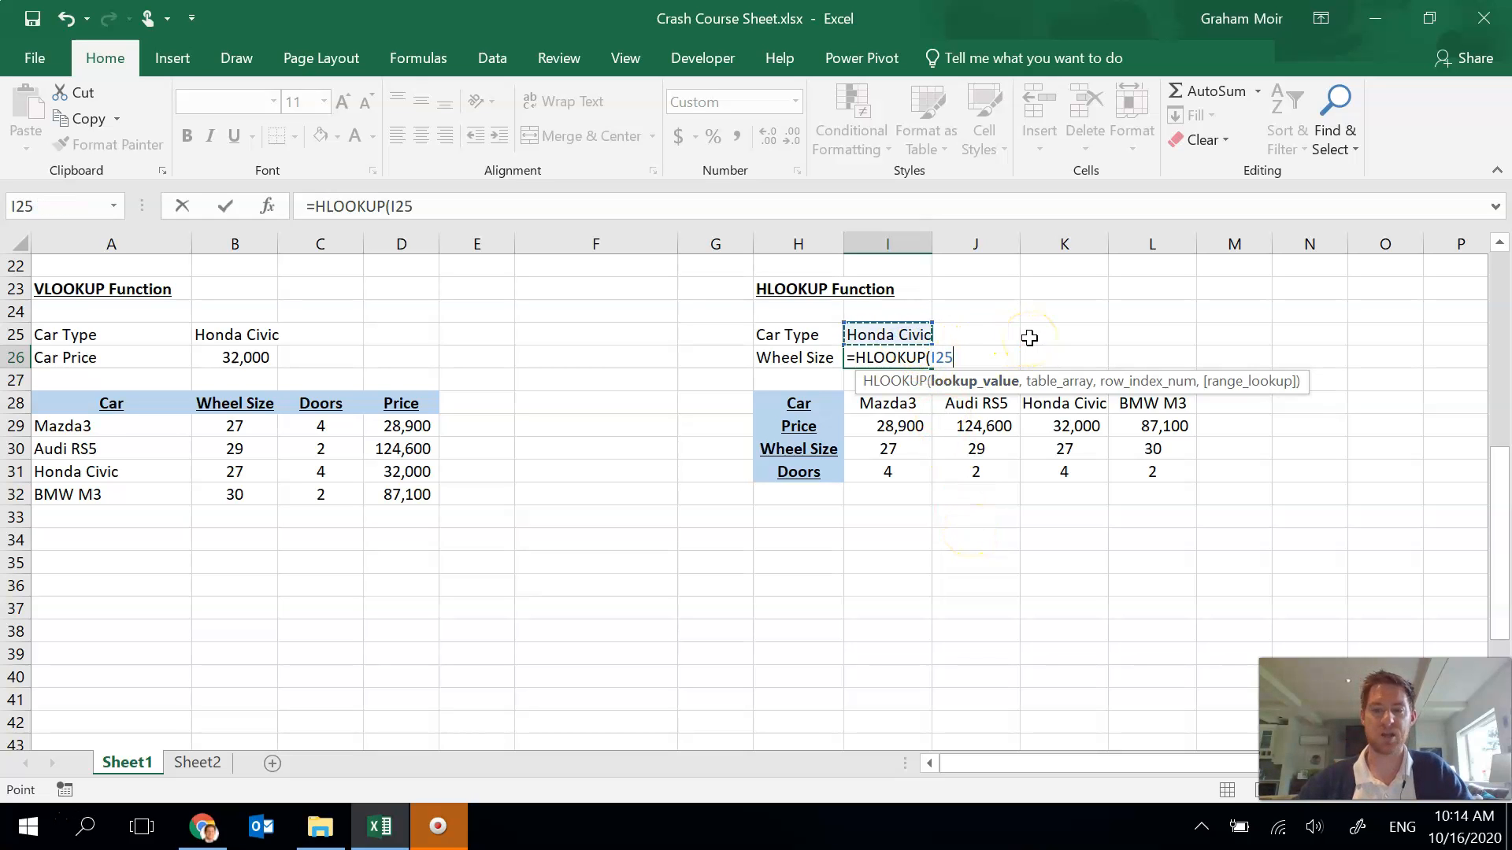
pyautogui.write(',')
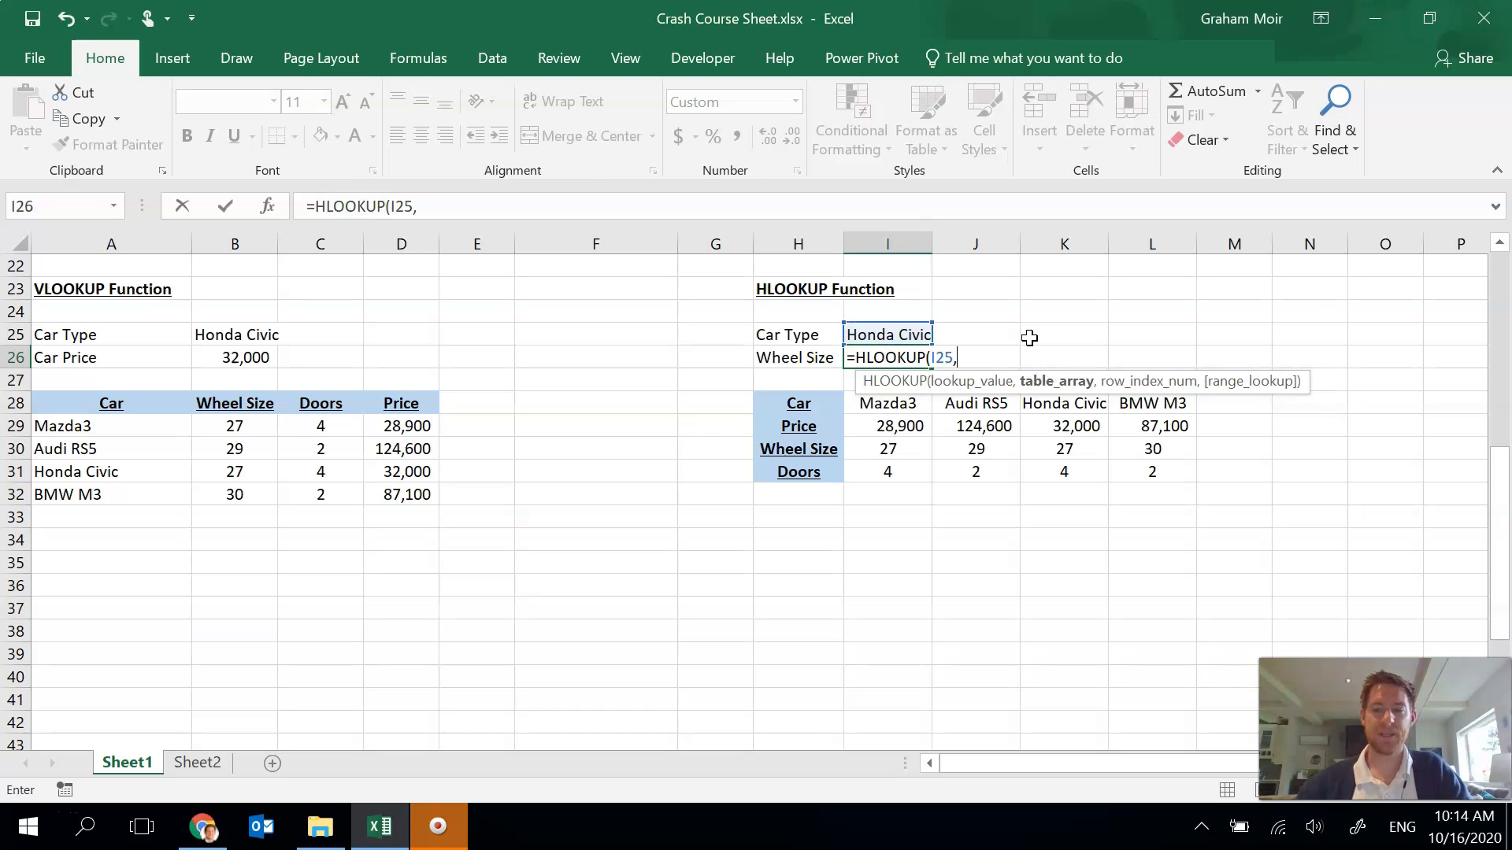
pyautogui.click(882, 407)
pyautogui.moveTo(883, 408); pyautogui.dragTo(1156, 470)
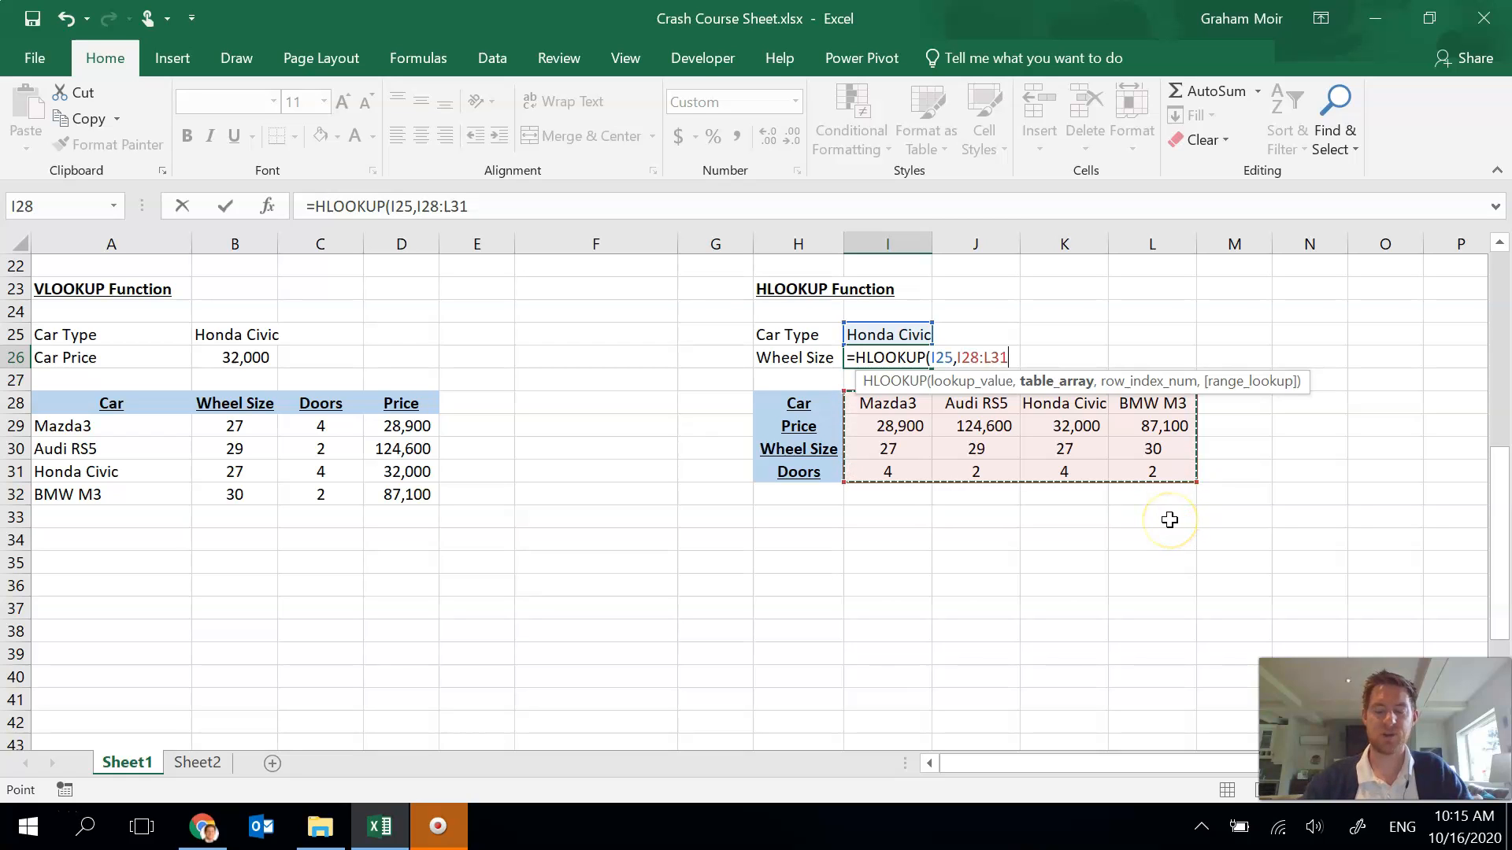
pyautogui.write(',')
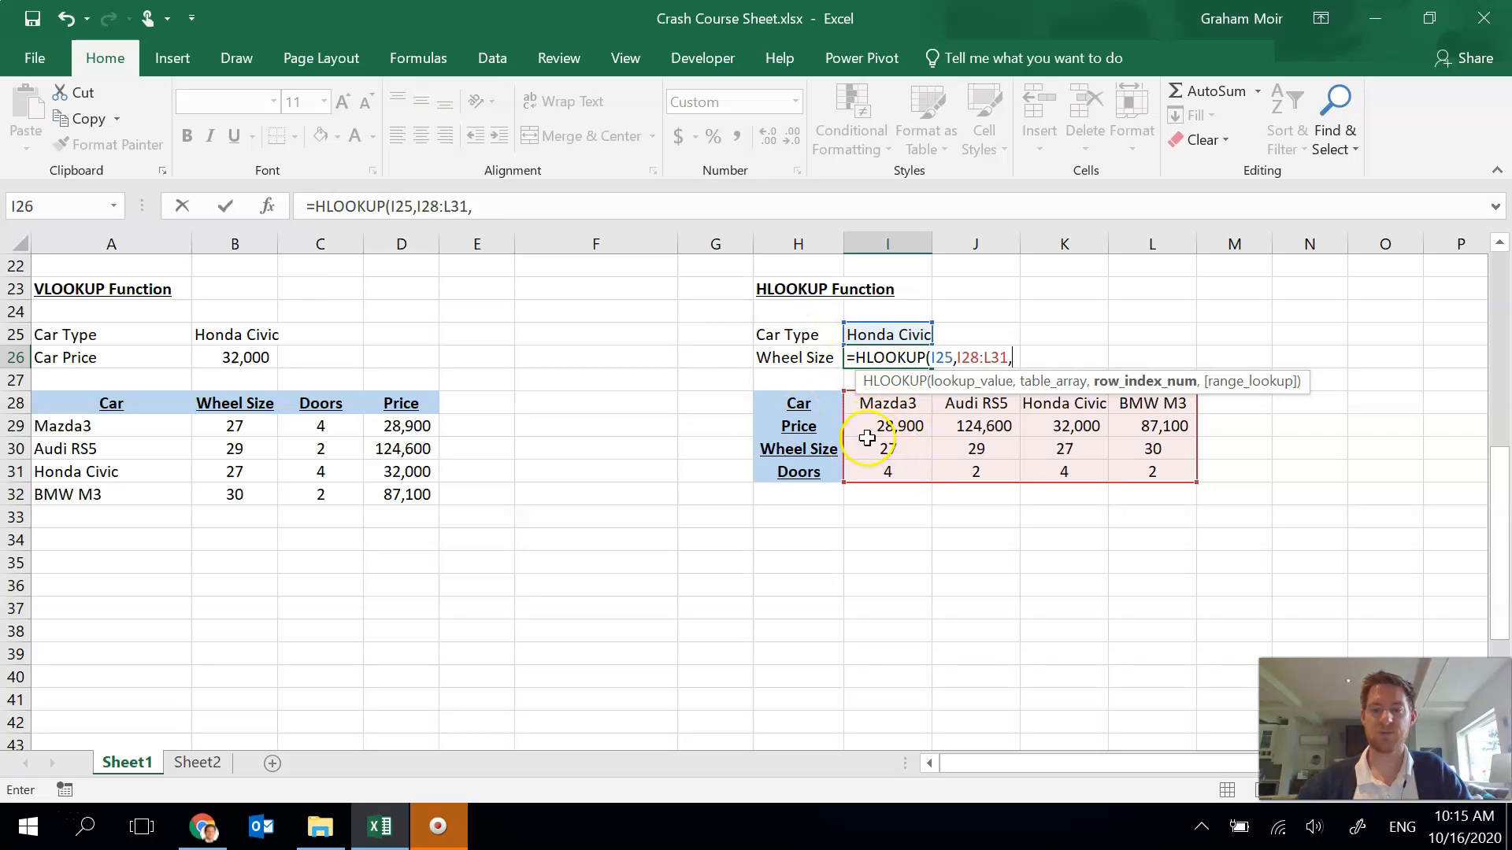
pyautogui.write('3,')
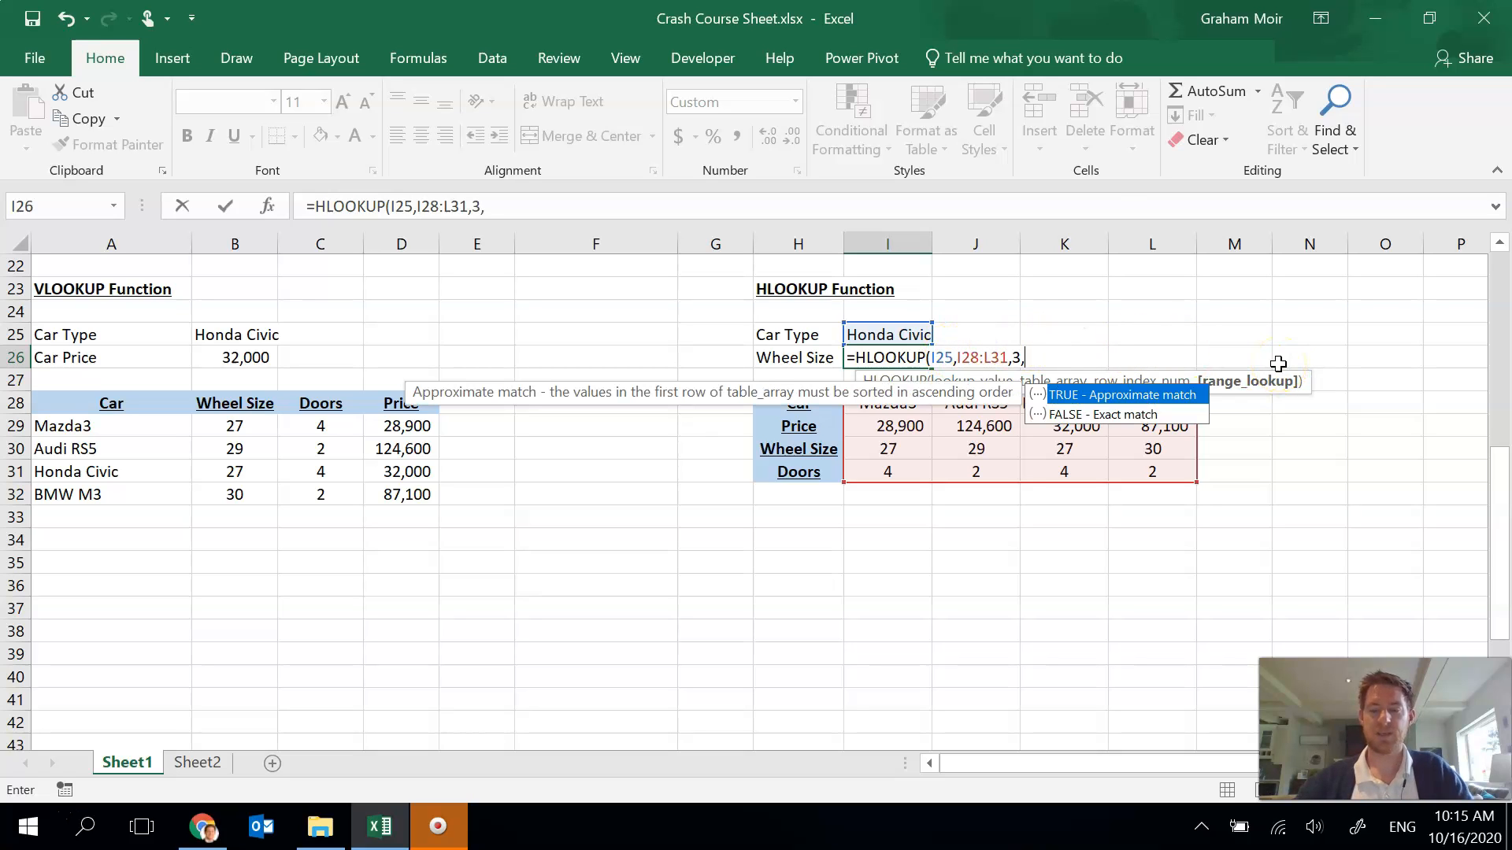
pyautogui.doubleClick(1160, 417)
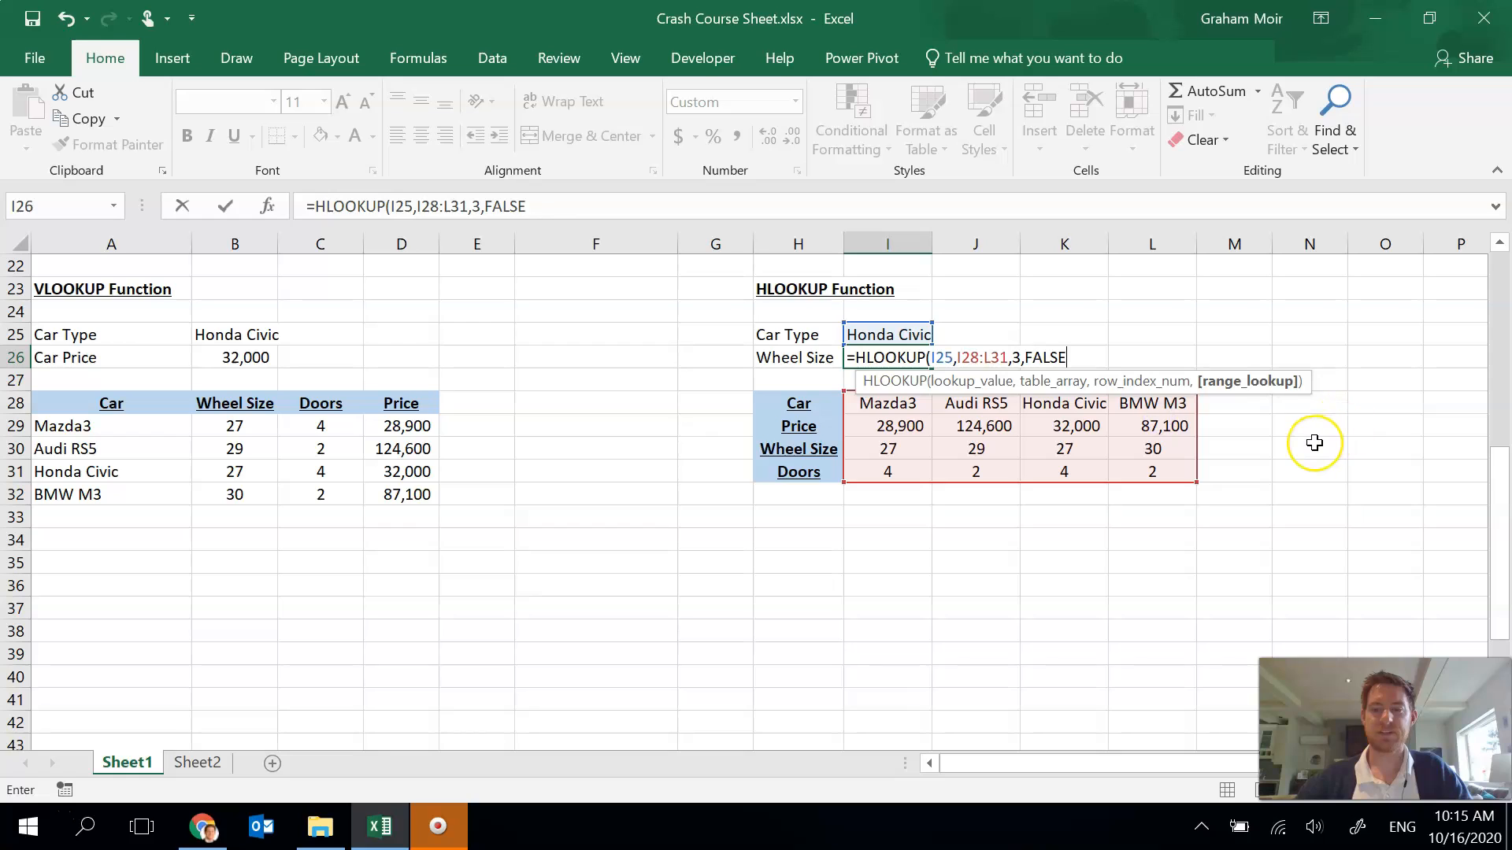
pyautogui.write(')')
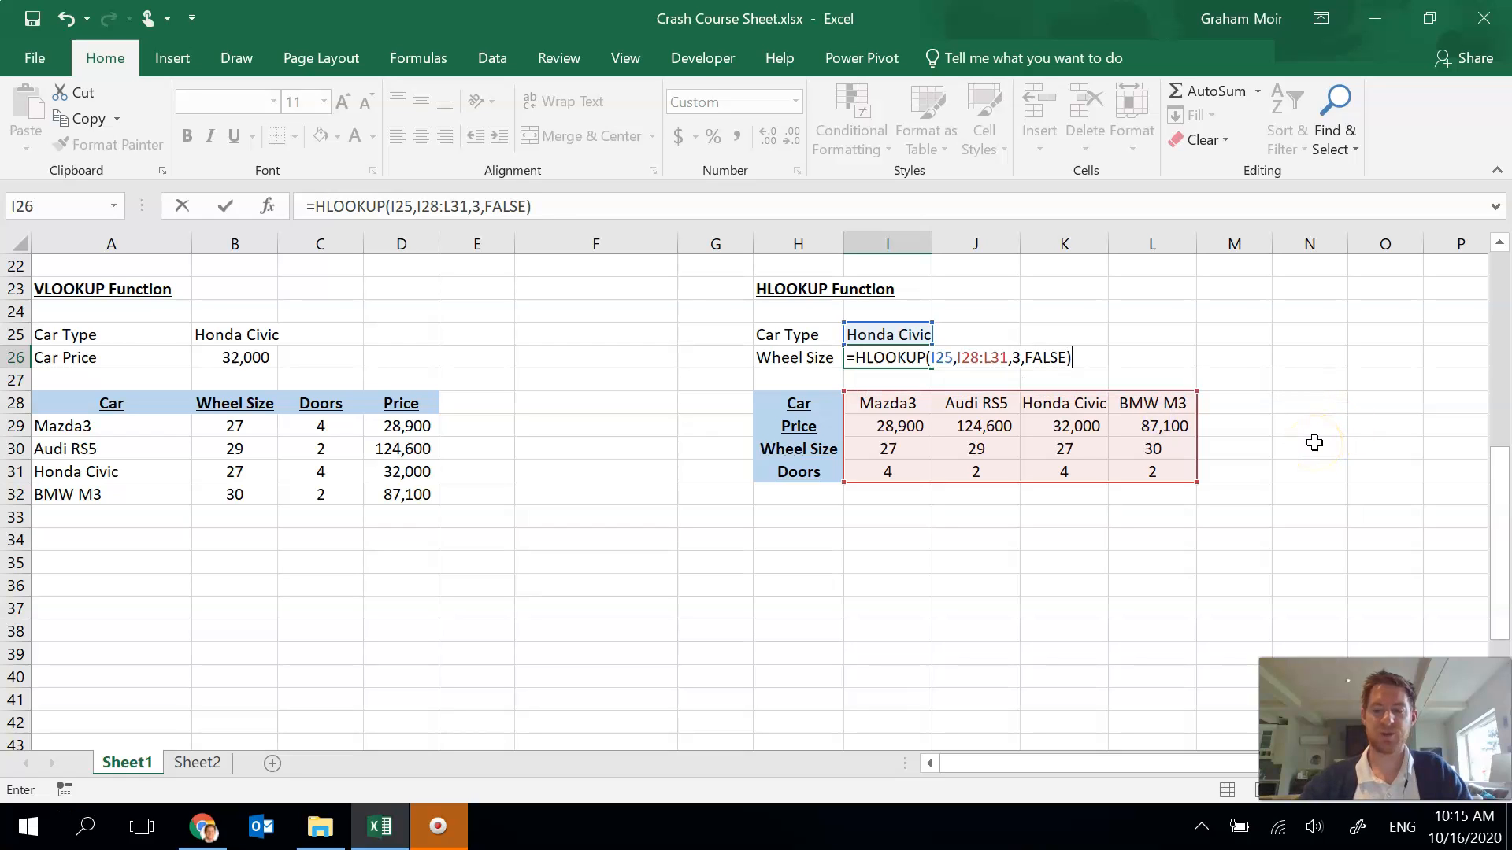
pyautogui.press('Return')
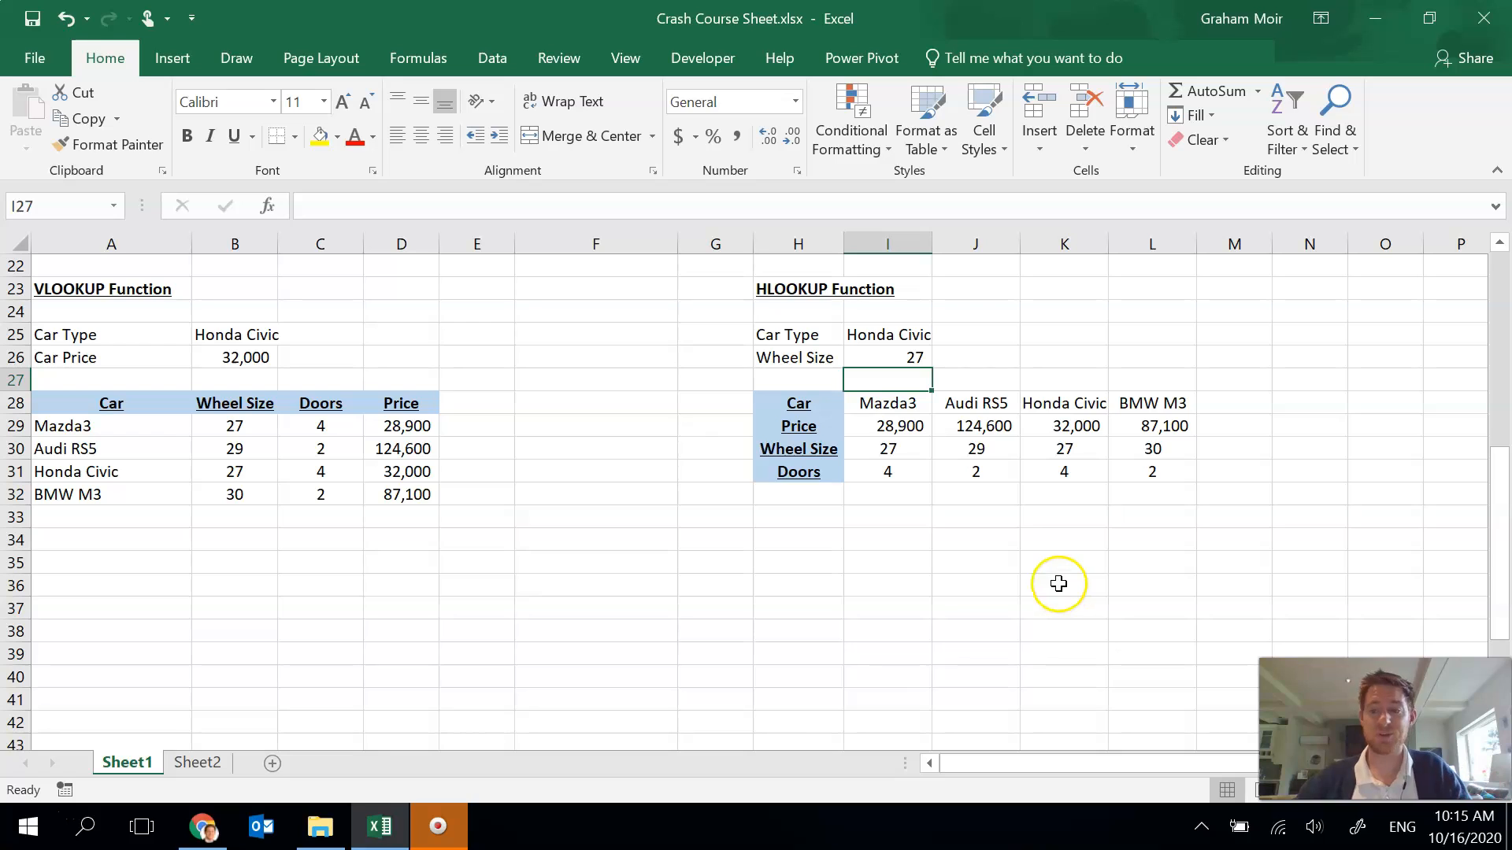
# Change the HLOOKUP car type in I25 to BMW M3 to test the wheel size lookup
pyautogui.click(873, 332)
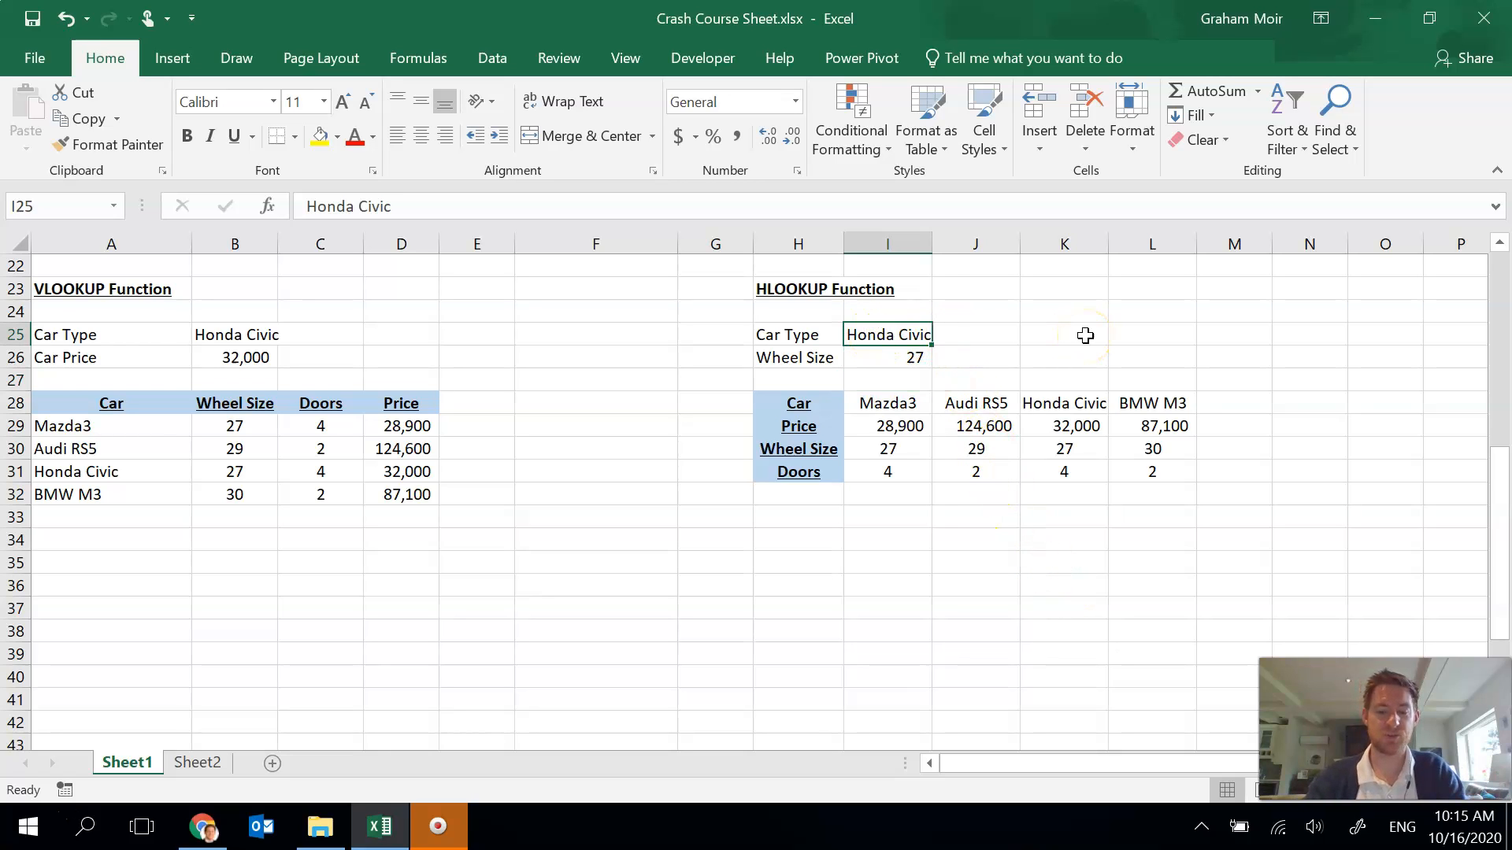
pyautogui.write('BMW M3')
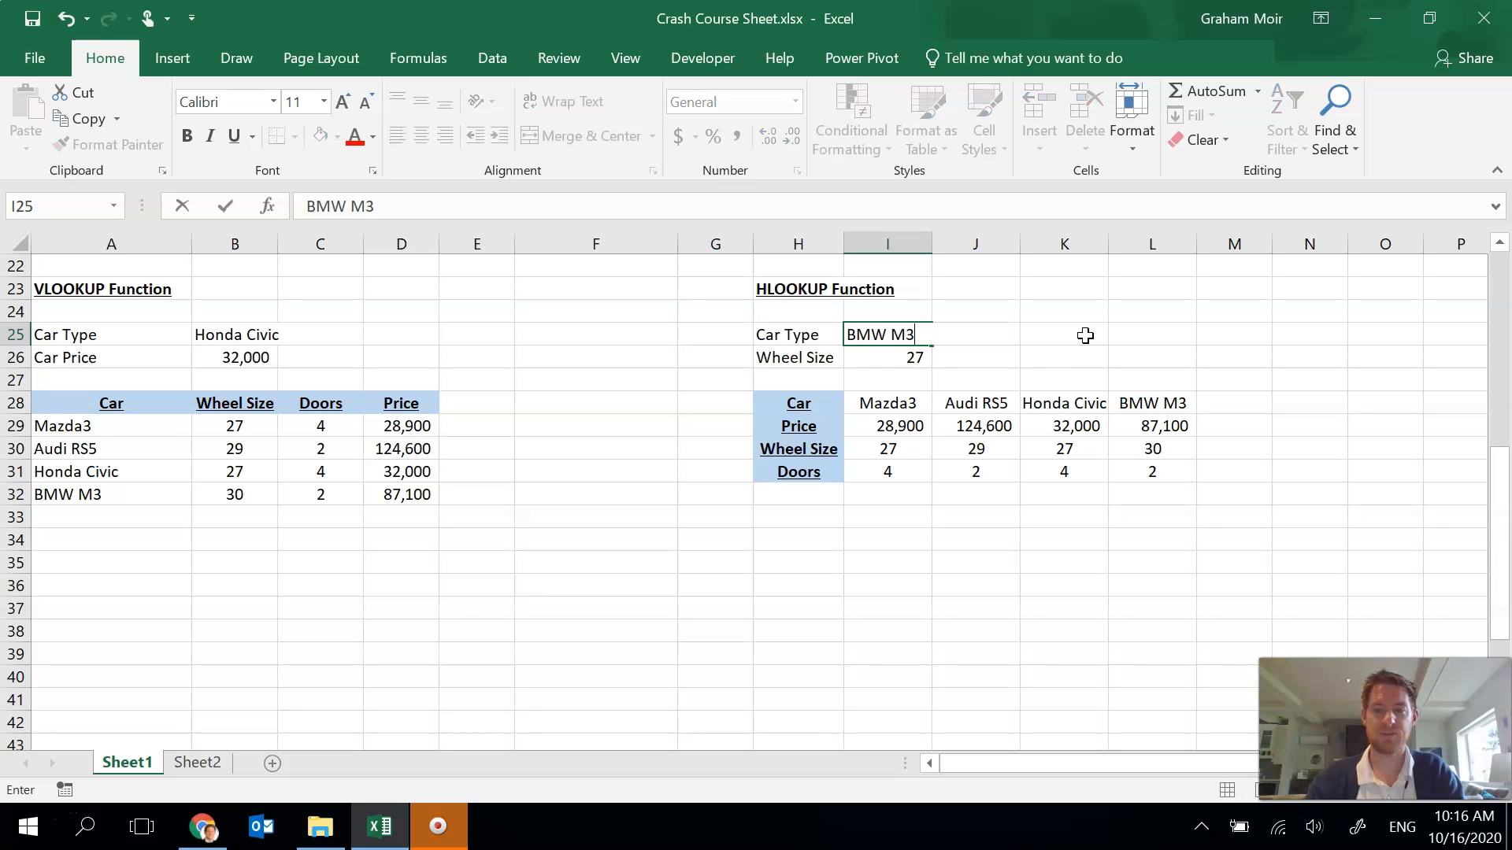
pyautogui.press('Return')
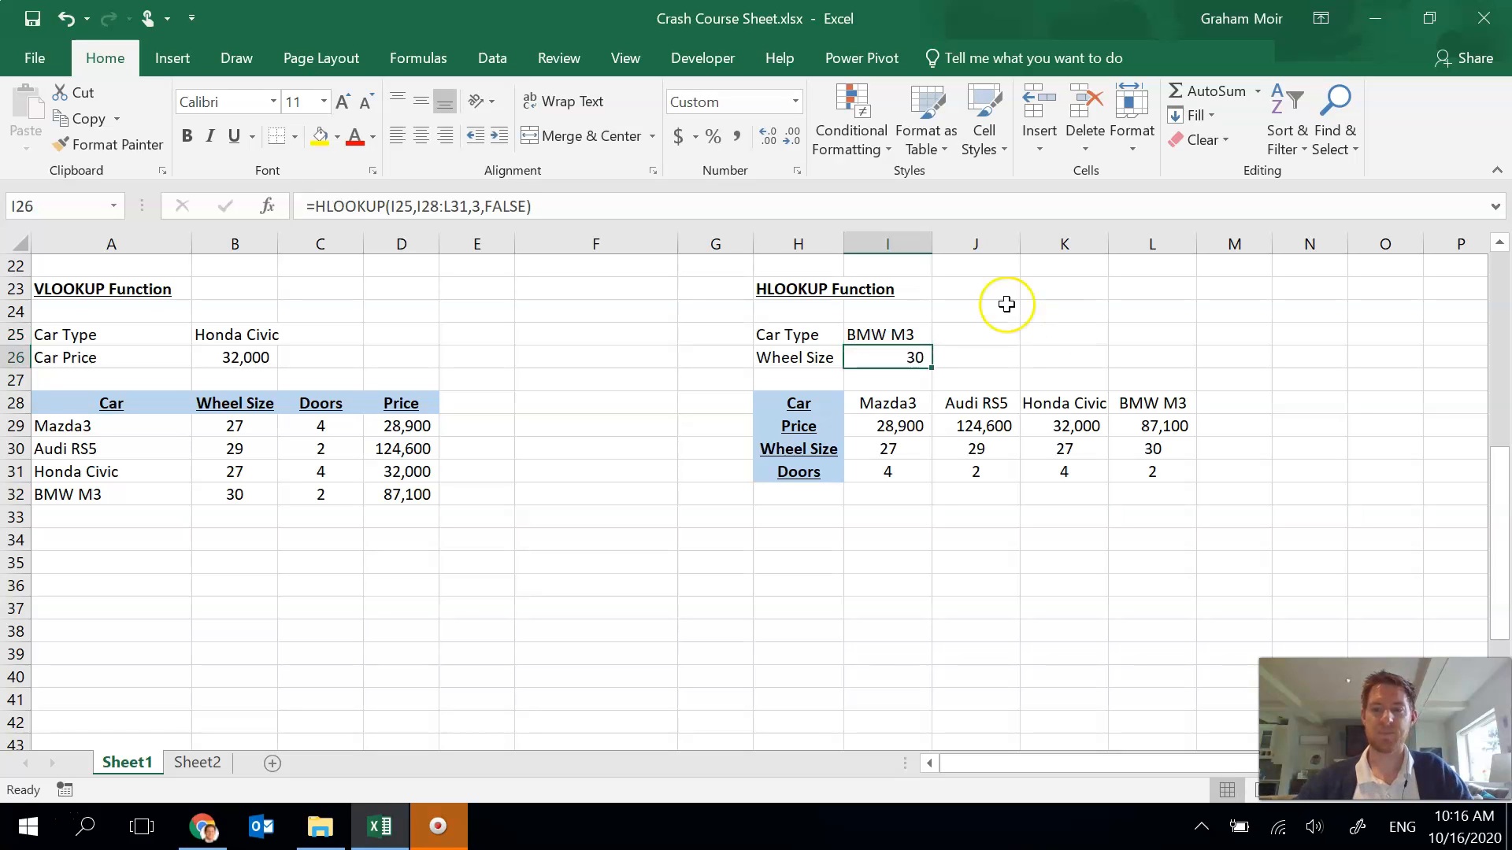